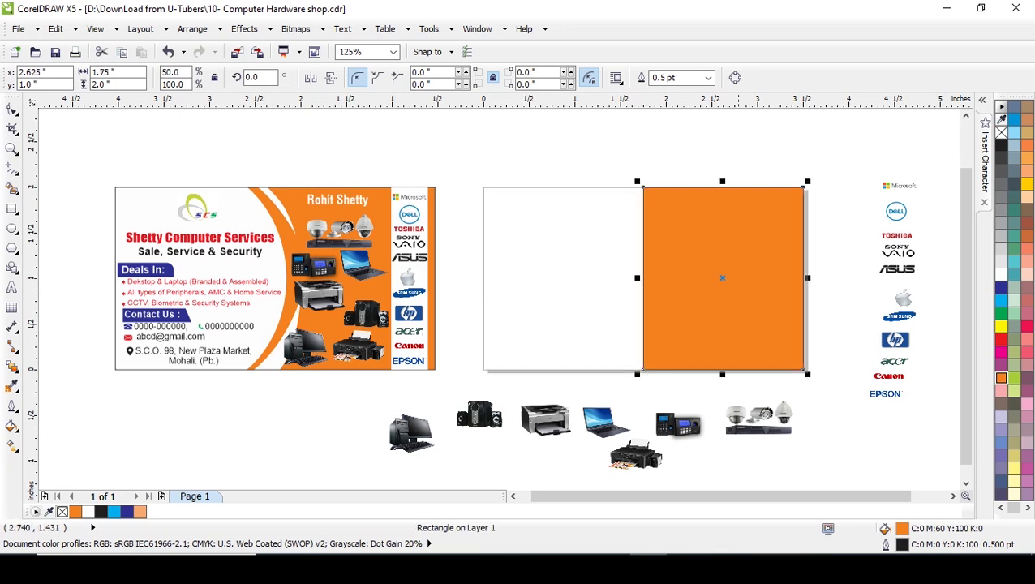
Remove the orange rectangle's outline and make a white copy of it, narrowed about its centre to 0.52 inches wide.
{"action": "right_click", "coordinate": [1001, 133]}
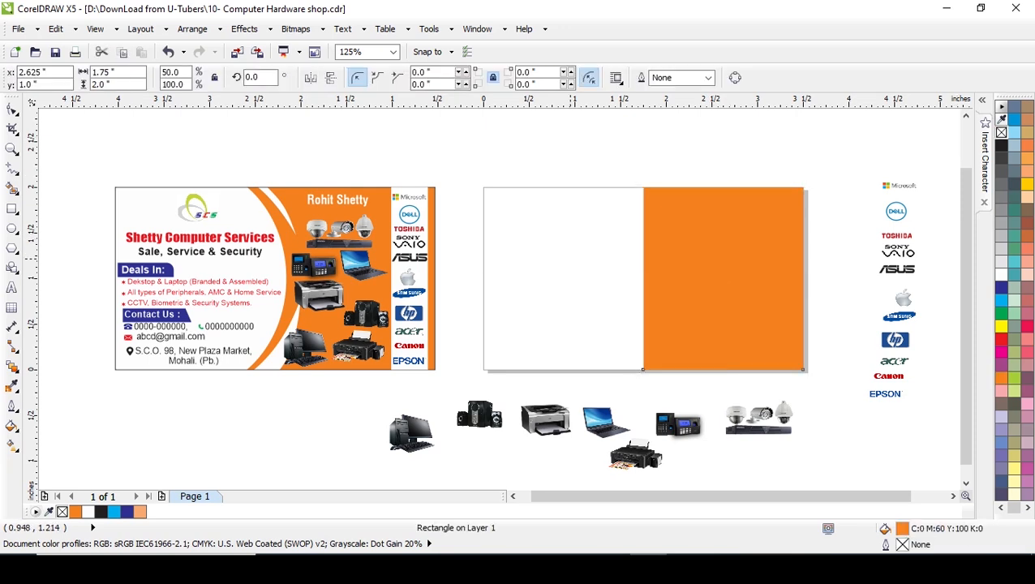
{"action": "left_click_drag", "start_coordinate": [639, 277], "coordinate": [699, 278]}
{"action": "left_click", "coordinate": [1002, 275]}
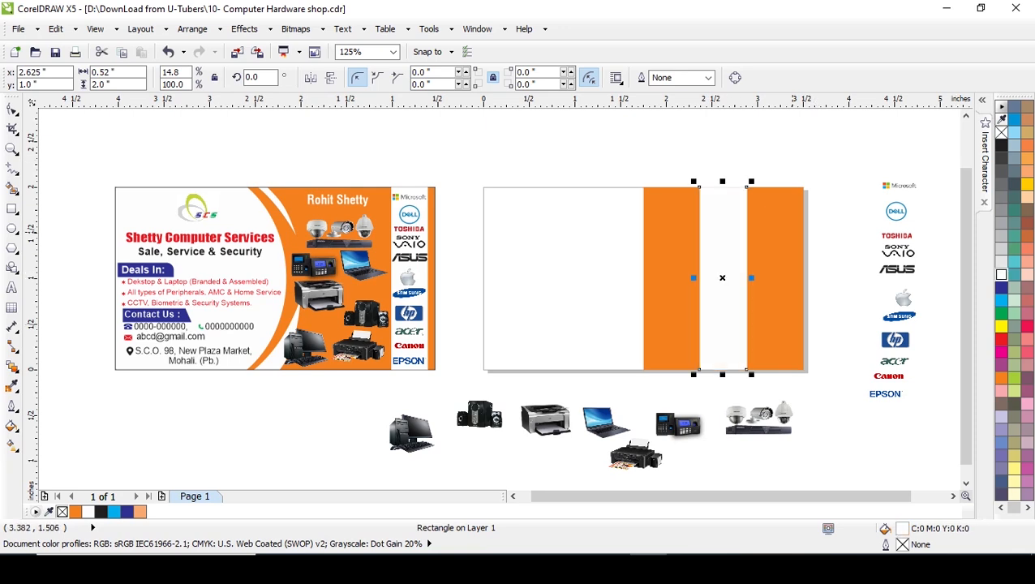
Align the white strip to the right edge of the orange rectangle and deselect both.
{"action": "left_click", "coordinate": [658, 242], "text": "shift"}
{"action": "key", "text": "l"}
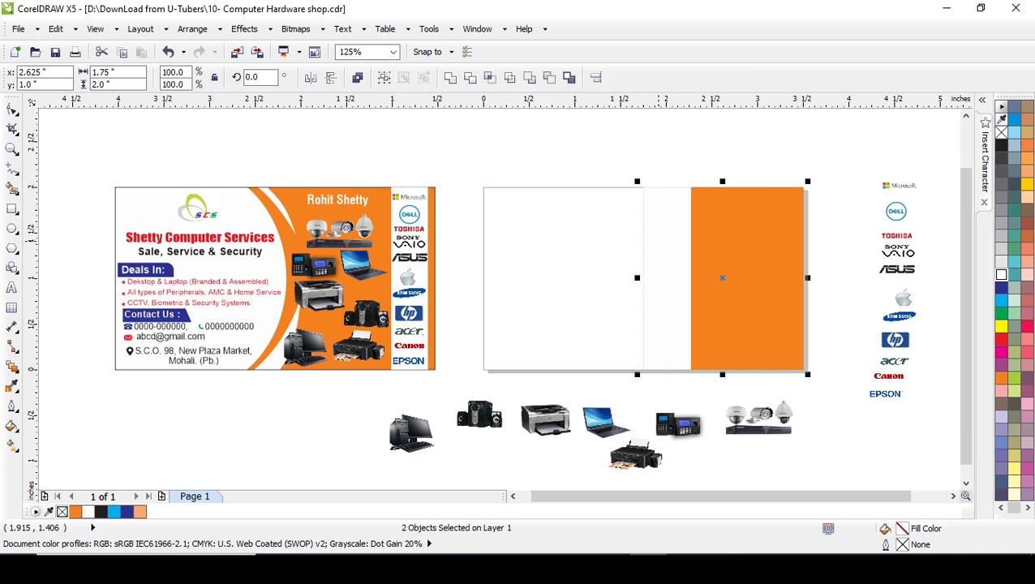
{"action": "key", "text": "r"}
{"action": "key", "text": "Escape"}
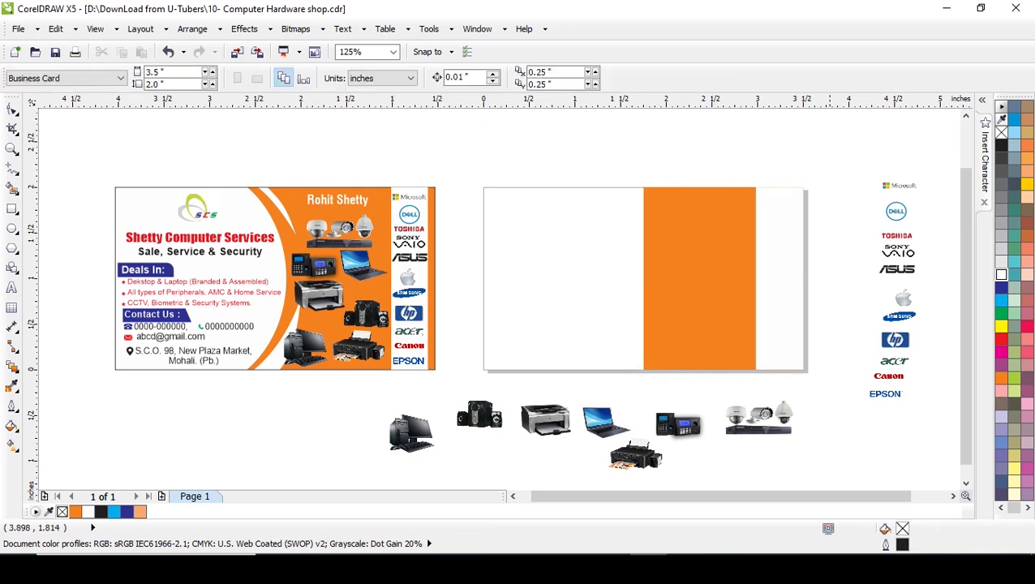
Nudge the white strip left to a horizontal centre of 3.15 inches, leaving a thin orange band along the card's right edge.
{"action": "left_click", "coordinate": [788, 242]}
{"action": "key", "text": "Left"}
{"action": "key", "text": "Left"}
{"action": "key", "text": "Left"}
{"action": "key", "text": "Left"}
{"action": "key", "text": "Left"}
{"action": "key", "text": "Left"}
{"action": "key", "text": "Left"}
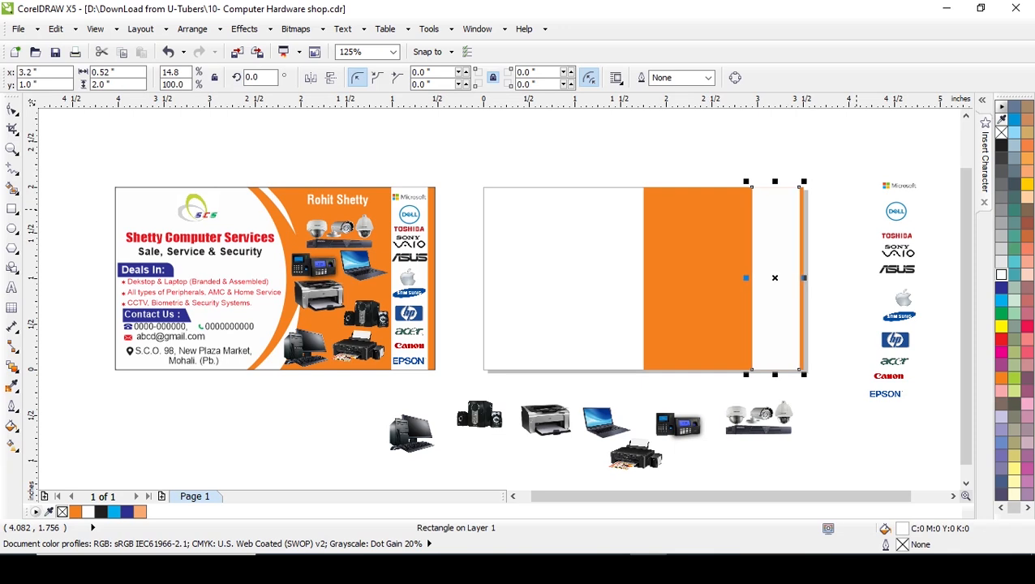
{"action": "key", "text": "Left"}
{"action": "key", "text": "Left"}
{"action": "key", "text": "Left"}
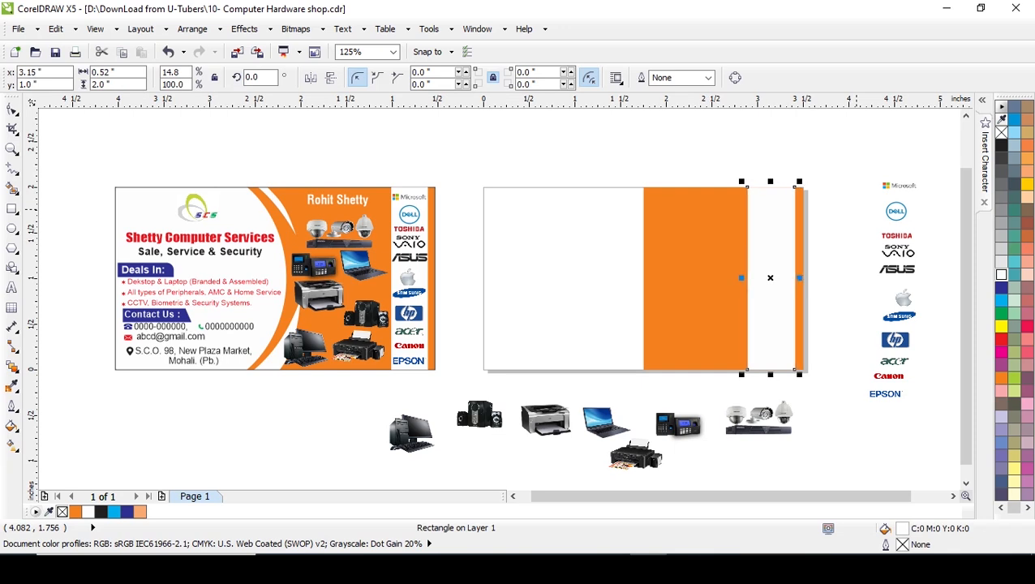
{"action": "left_click", "coordinate": [850, 208]}
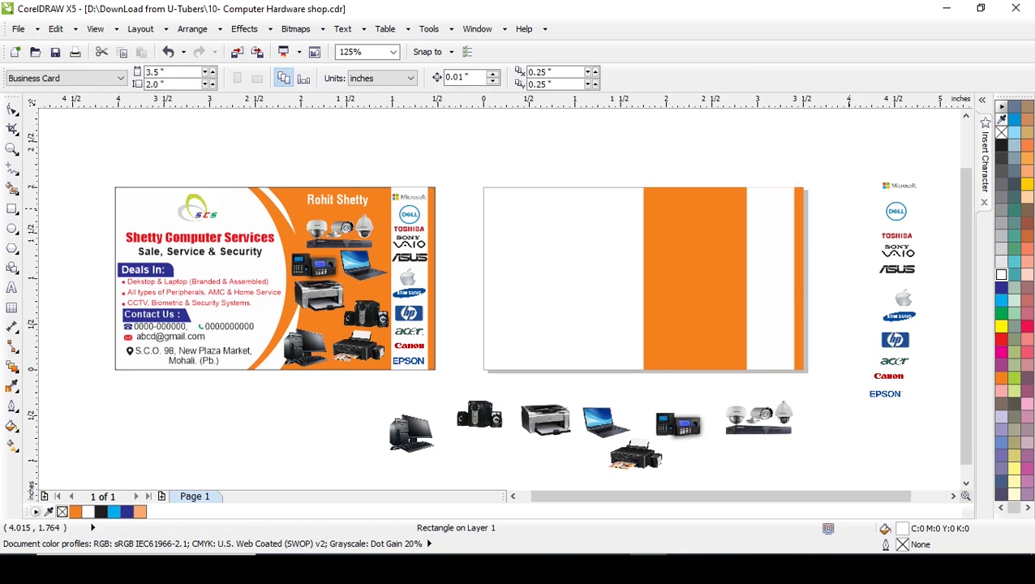
Draw an ellipse about 2.3 by 2.38 inches over the card's white half, slightly overlapping the orange area.
{"action": "left_click", "coordinate": [667, 250]}
{"action": "left_click", "coordinate": [12, 228]}
{"action": "left_click_drag", "start_coordinate": [452, 155], "coordinate": [661, 373]}
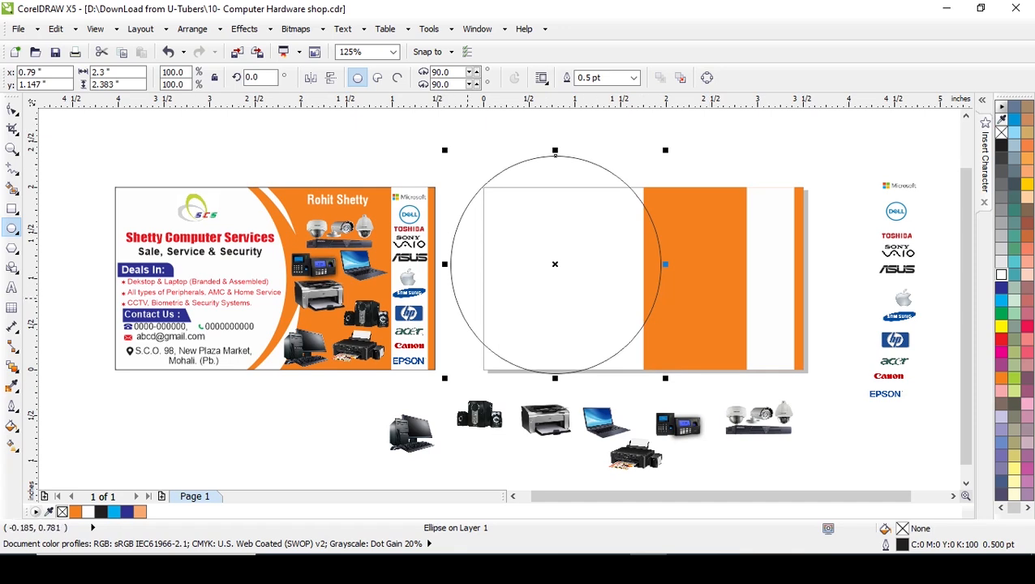
{"action": "left_click", "coordinate": [656, 132]}
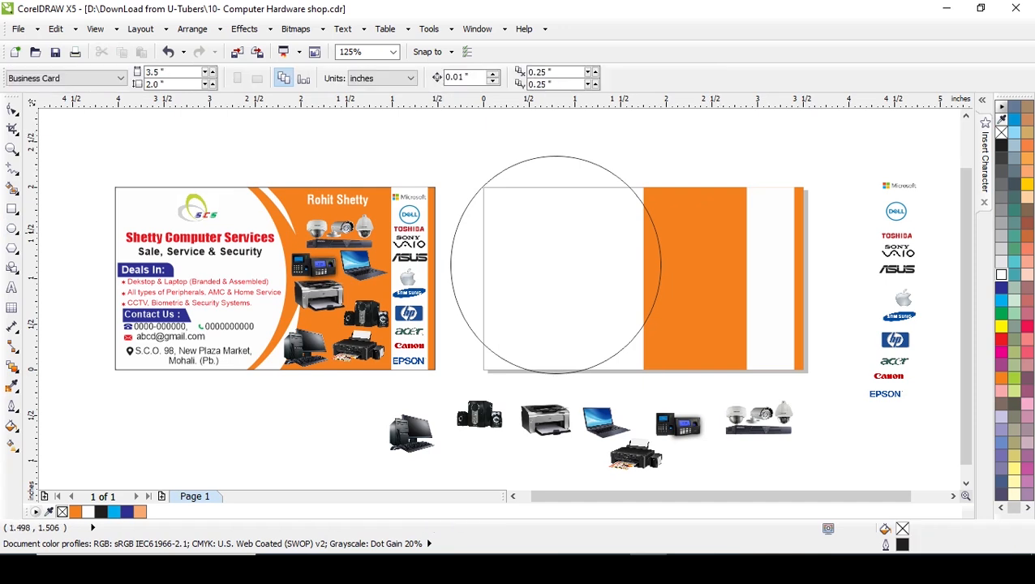
Enlarge the ellipse to about 2.575 by 2.668 inches, centre it near X 0.878, Y 1.015, and add the orange rectangle to the selection.
{"action": "left_click", "coordinate": [637, 197]}
{"action": "left_click_drag", "start_coordinate": [665, 378], "coordinate": [690, 404]}
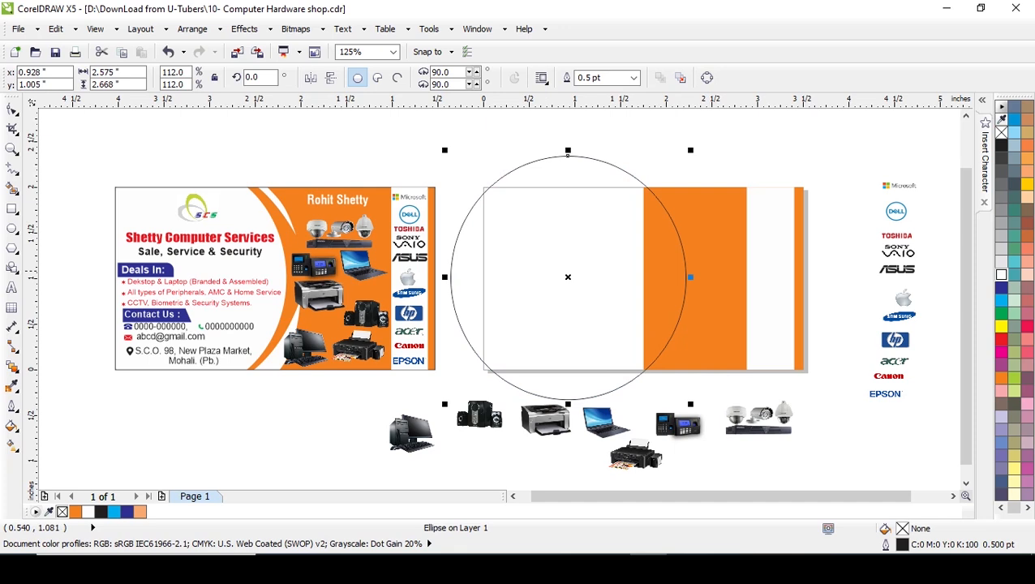
{"action": "key", "text": "Left"}
{"action": "key", "text": "Left"}
{"action": "key", "text": "Left"}
{"action": "key", "text": "Left"}
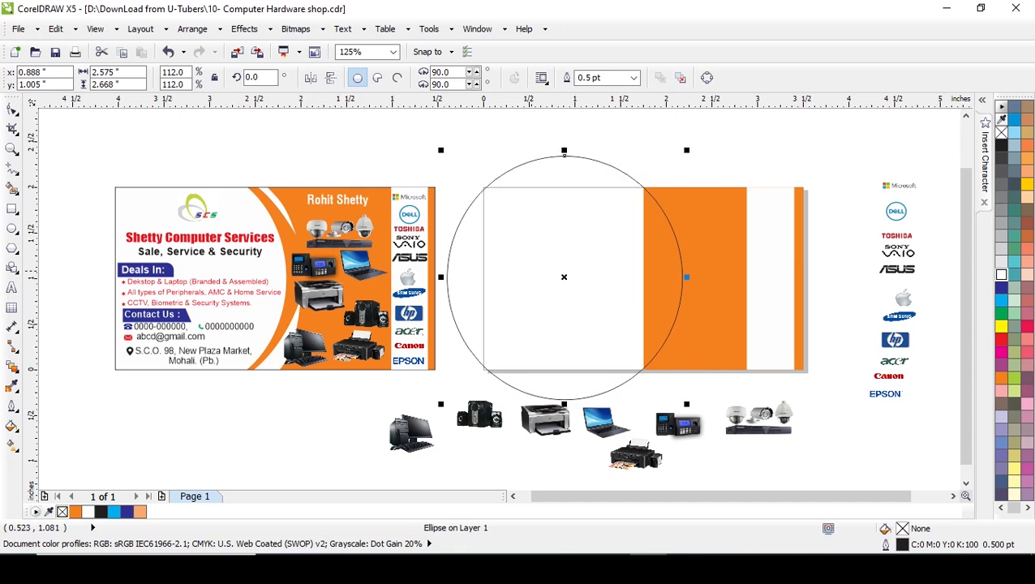
{"action": "key", "text": "Left"}
{"action": "key", "text": "Up"}
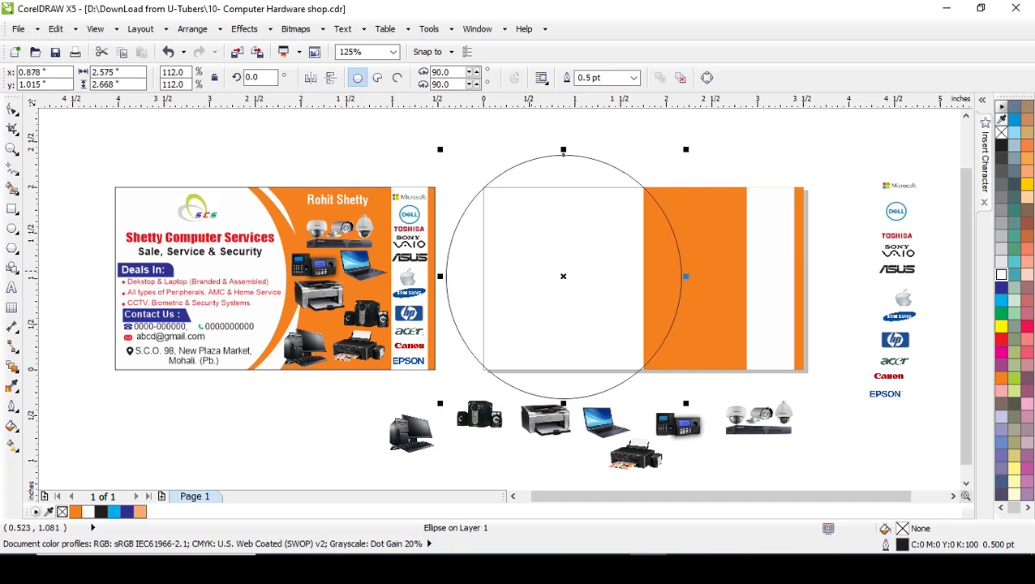
{"action": "key", "text": "Escape"}
{"action": "left_click", "coordinate": [707, 208], "text": "shift"}
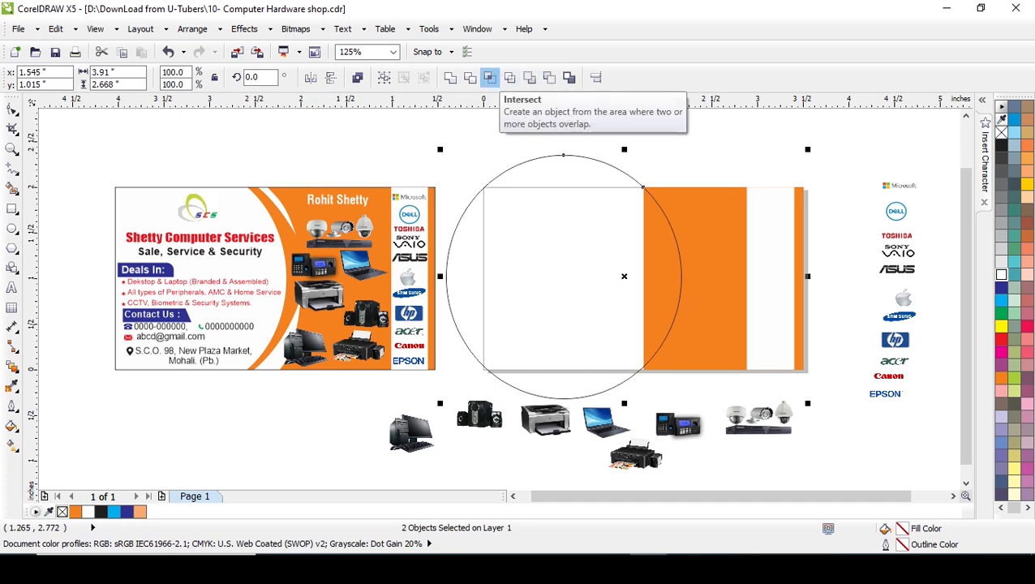
Try intersecting the ellipse with the orange rectangle and moving the overlap piece aside, and undo these changes.
{"action": "left_click", "coordinate": [489, 77]}
{"action": "key", "text": "Escape"}
{"action": "left_click", "coordinate": [681, 275]}
{"action": "left_click_drag", "start_coordinate": [680, 262], "coordinate": [566, 272]}
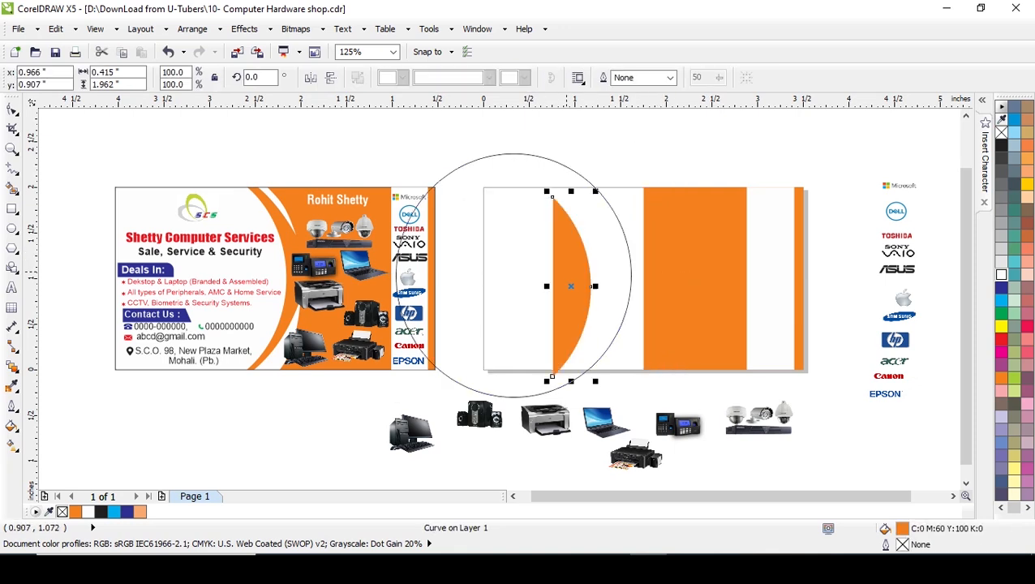
{"action": "left_click", "coordinate": [655, 265]}
{"action": "key", "text": "ctrl+z"}
{"action": "key", "text": "ctrl+z"}
{"action": "key", "text": "ctrl+z"}
{"action": "key", "text": "ctrl+z"}
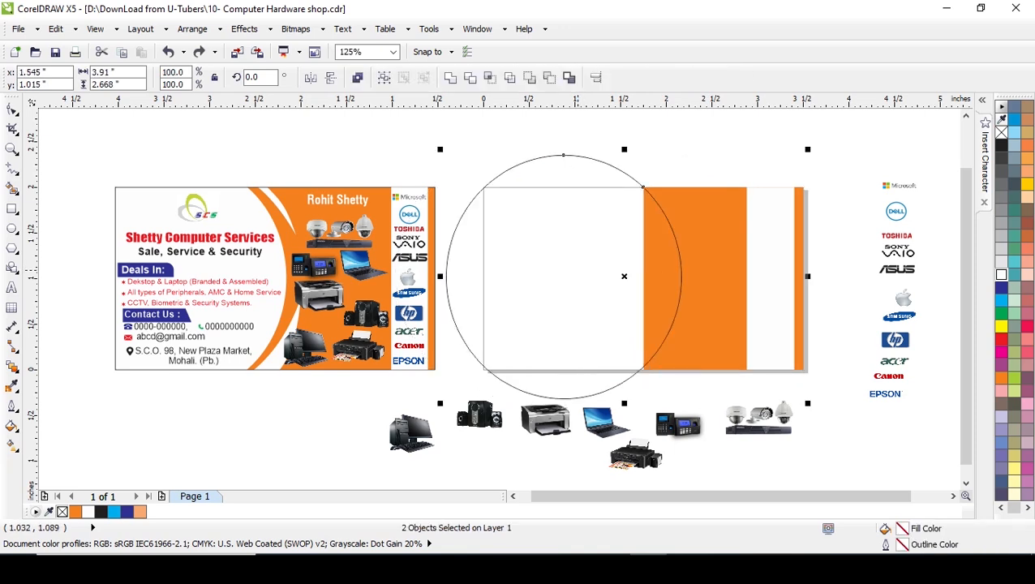
Trim the orange rectangle with the ellipse to give it a curved left edge.
{"action": "left_click", "coordinate": [469, 77]}
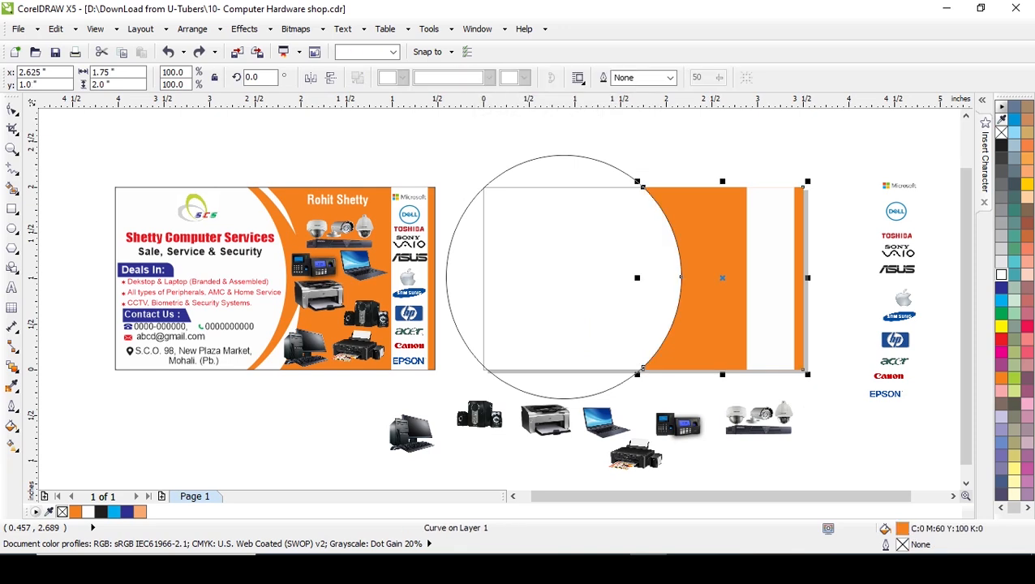
{"action": "left_click", "coordinate": [750, 153]}
{"action": "left_click", "coordinate": [705, 269]}
{"action": "left_click", "coordinate": [670, 150]}
Duplicate the ellipse and nudge the copy left to a horizontal centre of 0.718 inches.
{"action": "left_click", "coordinate": [585, 253]}
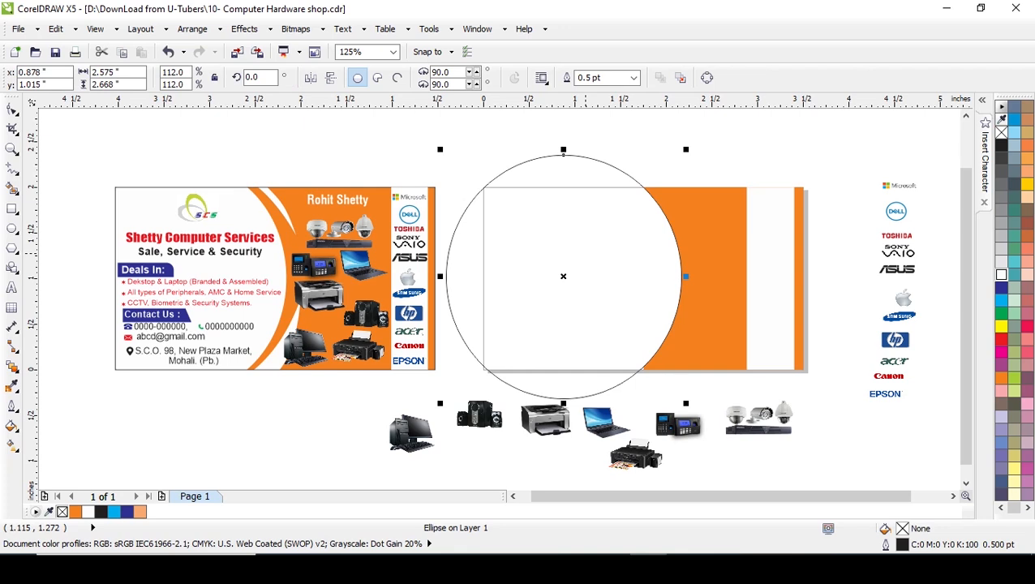
{"action": "key", "text": "KP_Add"}
{"action": "key", "text": "Left"}
{"action": "key", "text": "Left"}
{"action": "key", "text": "Left"}
{"action": "key", "text": "Left"}
{"action": "key", "text": "Left"}
{"action": "key", "text": "Left"}
{"action": "key", "text": "Left"}
{"action": "key", "text": "Left"}
{"action": "key", "text": "Left"}
{"action": "key", "text": "Left"}
{"action": "key", "text": "Left"}
{"action": "key", "text": "Left"}
{"action": "key", "text": "Left"}
{"action": "key", "text": "Left"}
{"action": "key", "text": "Left"}
{"action": "key", "text": "Left"}
{"action": "key", "text": "Left"}
{"action": "key", "text": "Left"}
{"action": "key", "text": "Left"}
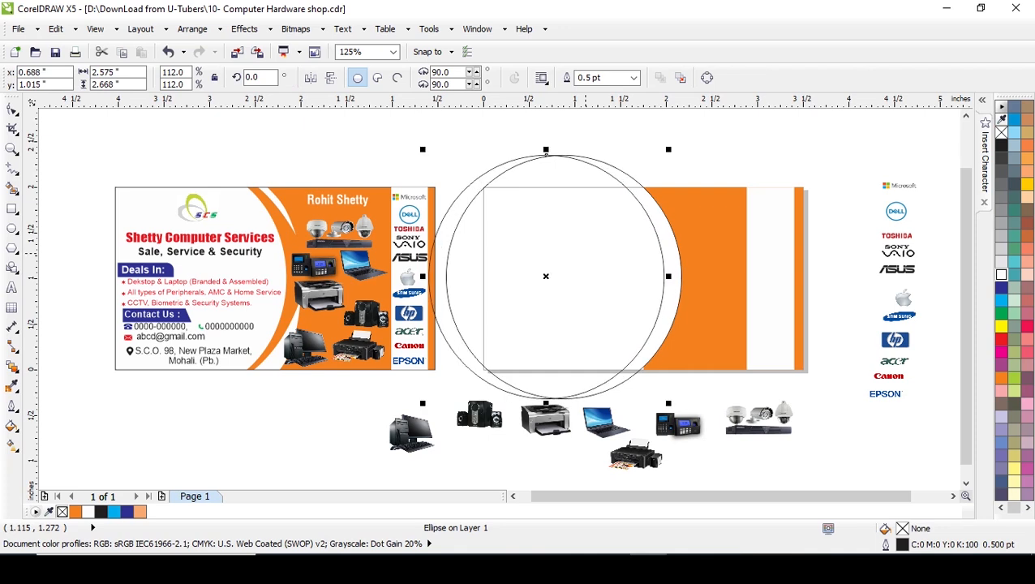
{"action": "key", "text": "Right"}
{"action": "key", "text": "Right"}
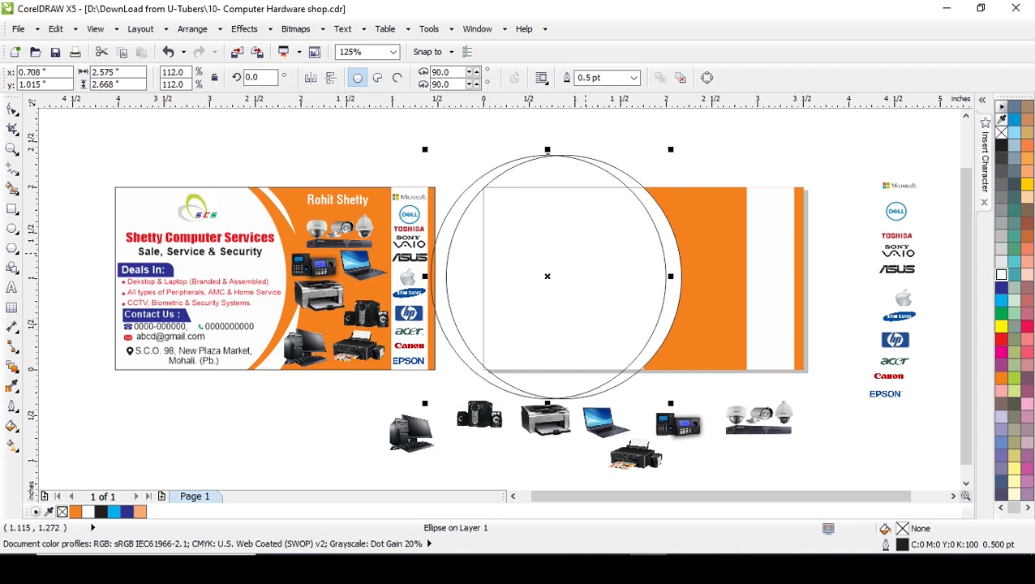
{"action": "key", "text": "Right"}
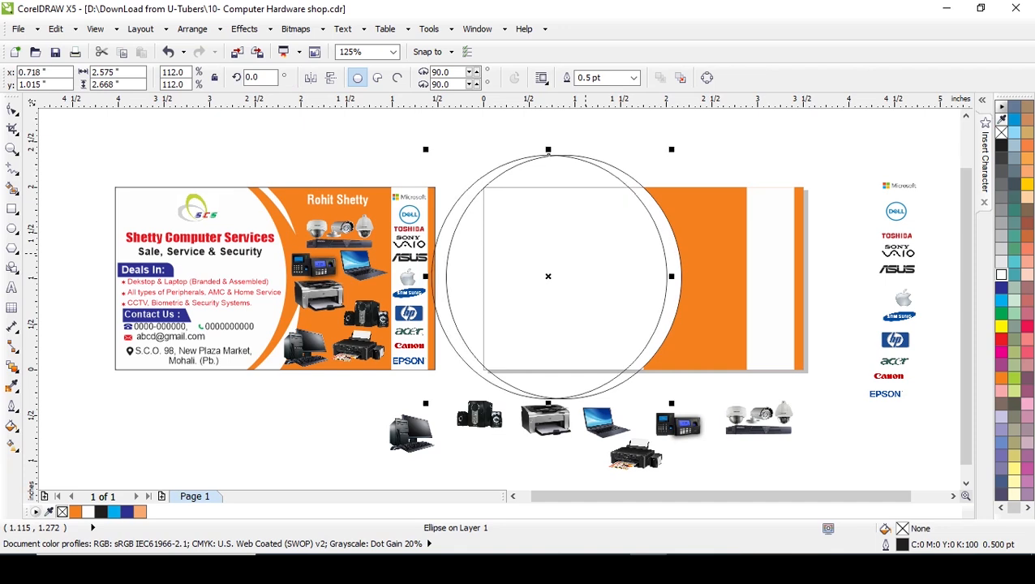
{"action": "key", "text": "Right"}
{"action": "key", "text": "Right"}
{"action": "key", "text": "Left"}
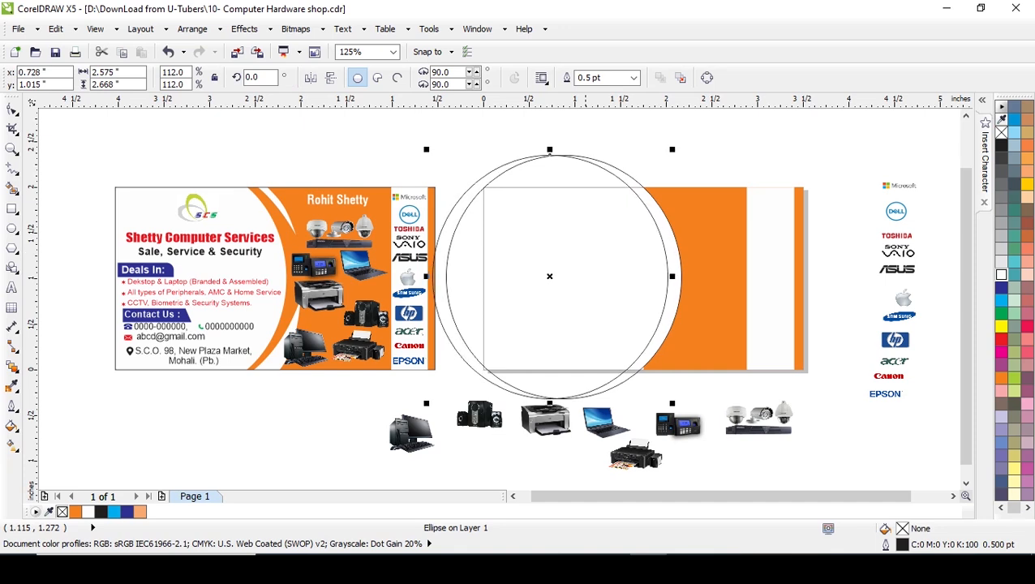
{"action": "key", "text": "Left"}
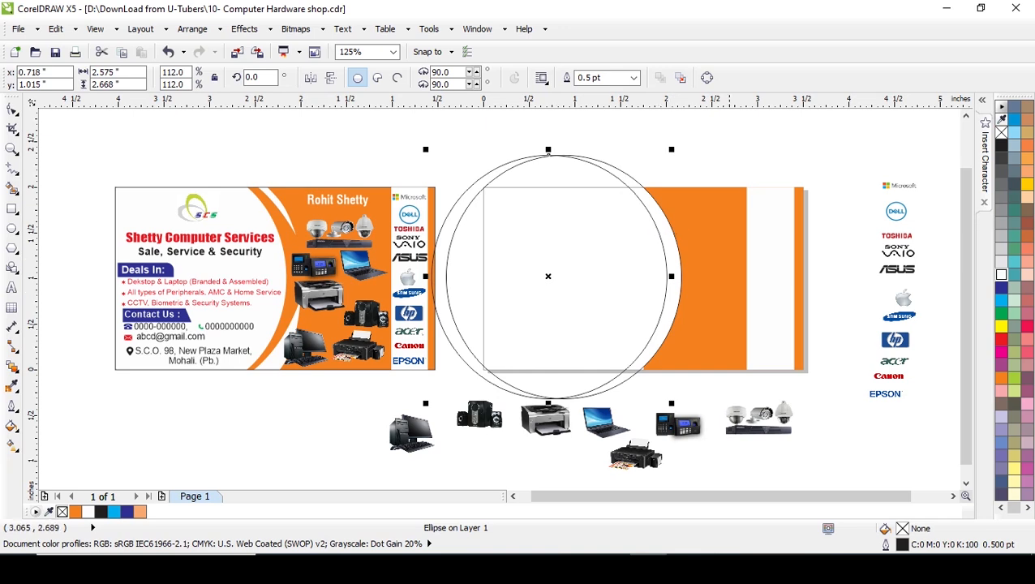
{"action": "left_click", "coordinate": [725, 148]}
Try a Smart Fill beside the curved orange edge and undo it.
{"action": "left_click", "coordinate": [674, 237]}
{"action": "left_click", "coordinate": [12, 188]}
{"action": "left_click", "coordinate": [683, 271]}
{"action": "key", "text": "ctrl+z"}
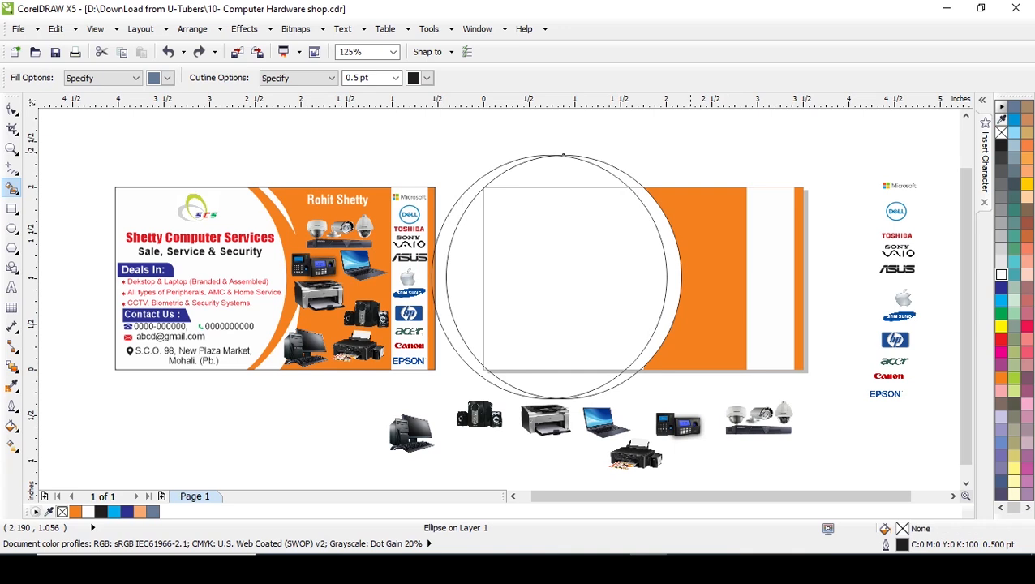
{"action": "left_click", "coordinate": [12, 110]}
Nudge the original ellipse left to a horizontal centre of 0.808 inches, opening a white gap beside the orange area.
{"action": "left_click", "coordinate": [670, 247]}
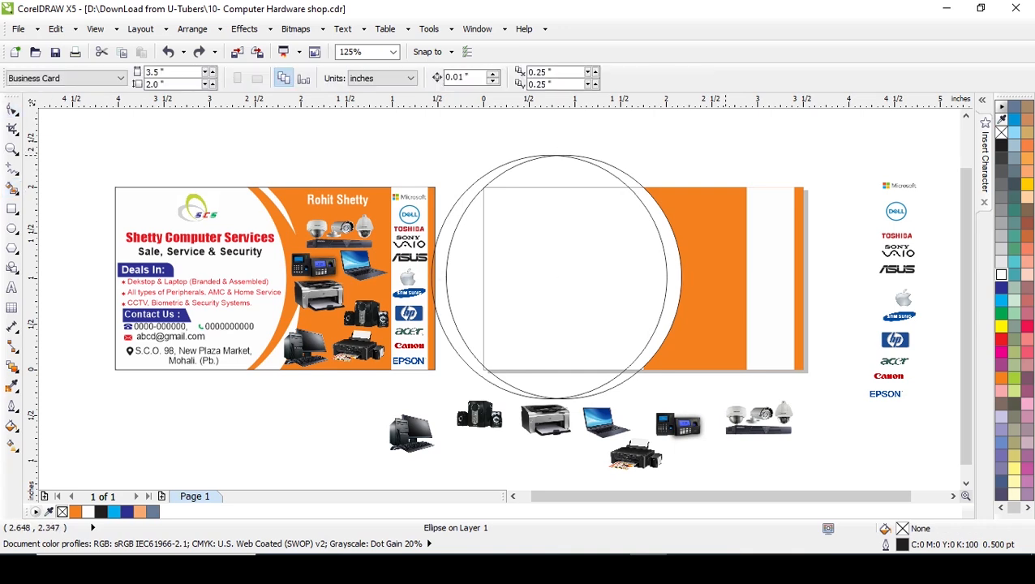
{"action": "left_click", "coordinate": [670, 243]}
{"action": "key", "text": "Left"}
{"action": "key", "text": "Left"}
{"action": "key", "text": "Left"}
{"action": "key", "text": "Left"}
{"action": "key", "text": "Left"}
{"action": "key", "text": "Left"}
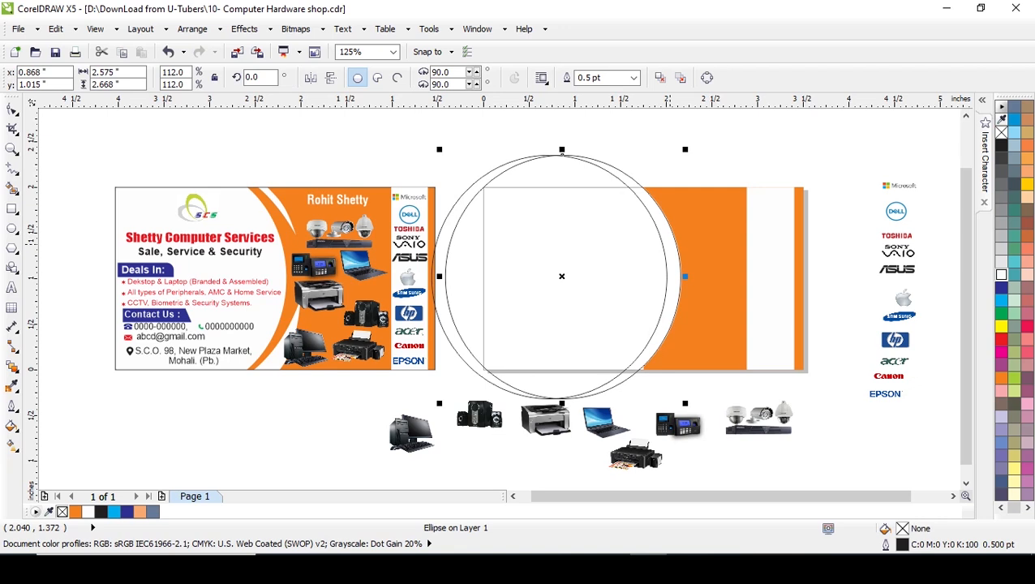
{"action": "key", "text": "Left"}
{"action": "key", "text": "Left"}
{"action": "key", "text": "Left"}
{"action": "key", "text": "Left"}
{"action": "key", "text": "Left"}
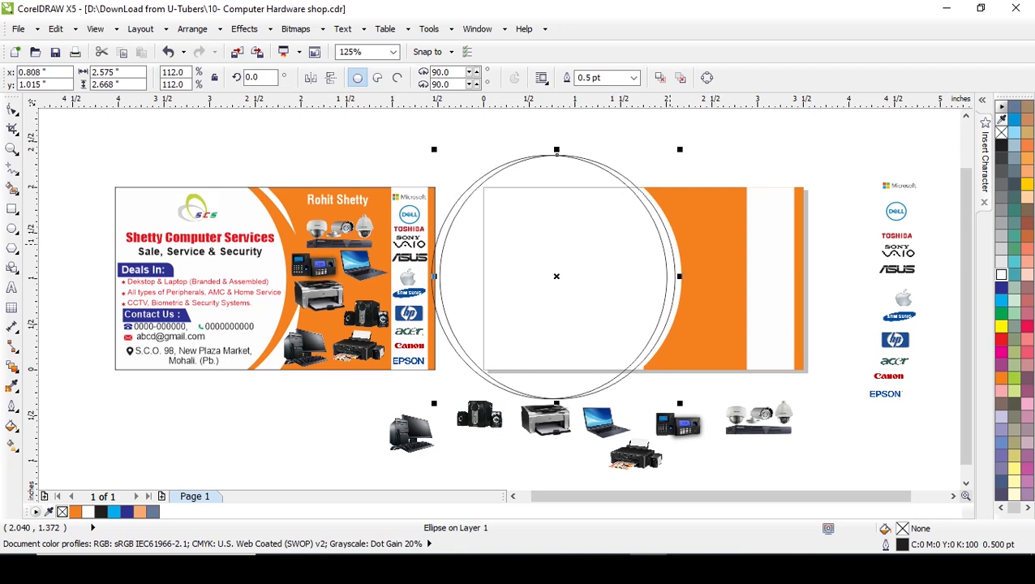
Nudge the left ellipse slightly further left to widen the crescent between the two ellipses.
{"action": "key", "text": "Left"}
{"action": "key", "text": "Left"}
{"action": "key", "text": "Left"}
{"action": "key", "text": "Left"}
{"action": "key", "text": "Left"}
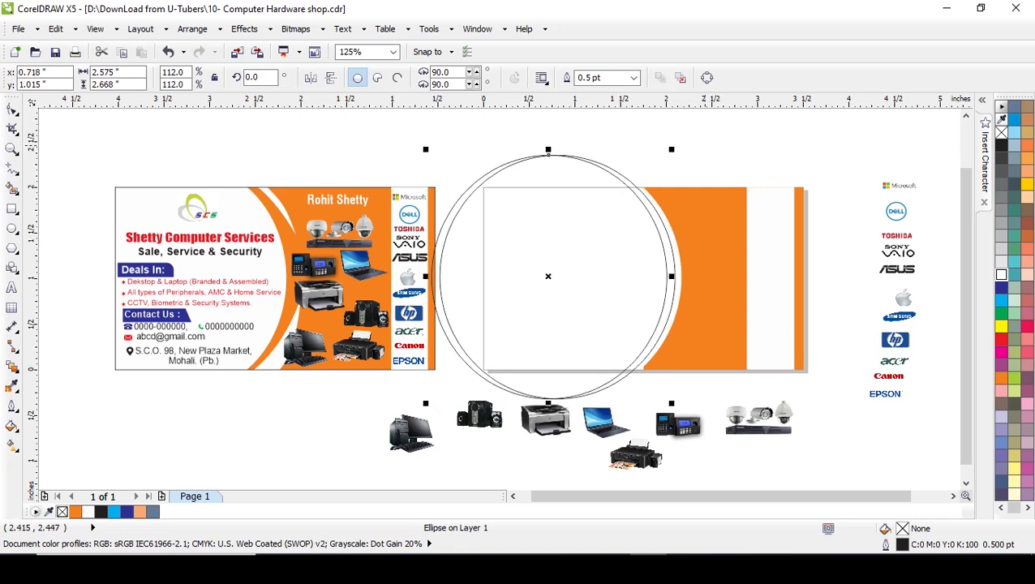
{"action": "key", "text": "Left"}
{"action": "key", "text": "Left"}
{"action": "key", "text": "Left"}
{"action": "key", "text": "Left"}
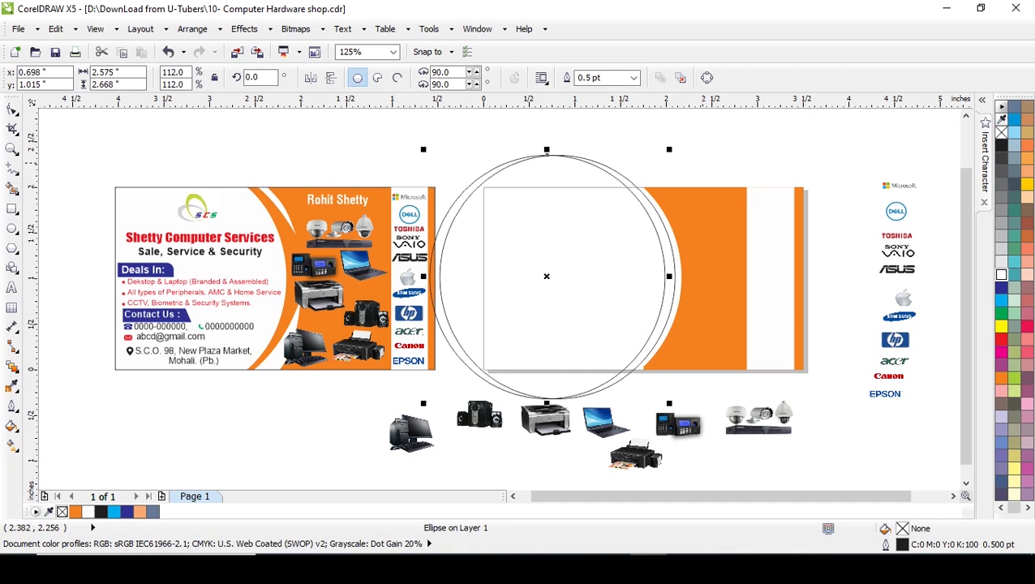
{"action": "left_click", "coordinate": [701, 161]}
Add a page-sized 3.5 by 2 inch rectangle and Smart Fill the crescent between the two ellipses inside the card.
{"action": "left_click", "coordinate": [603, 171]}
{"action": "double_click", "coordinate": [11, 209]}
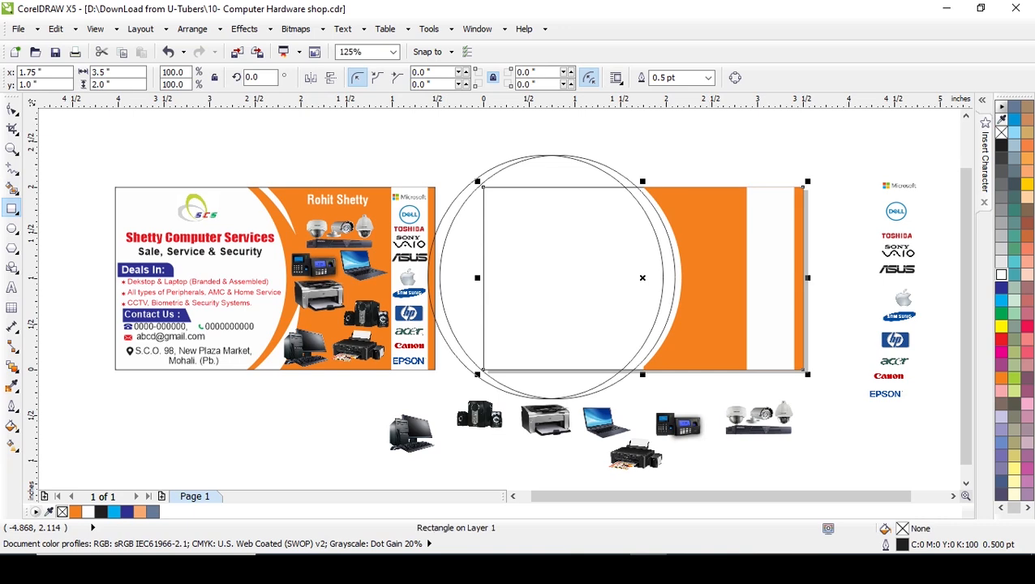
{"action": "left_click", "coordinate": [12, 188]}
{"action": "left_click", "coordinate": [668, 277]}
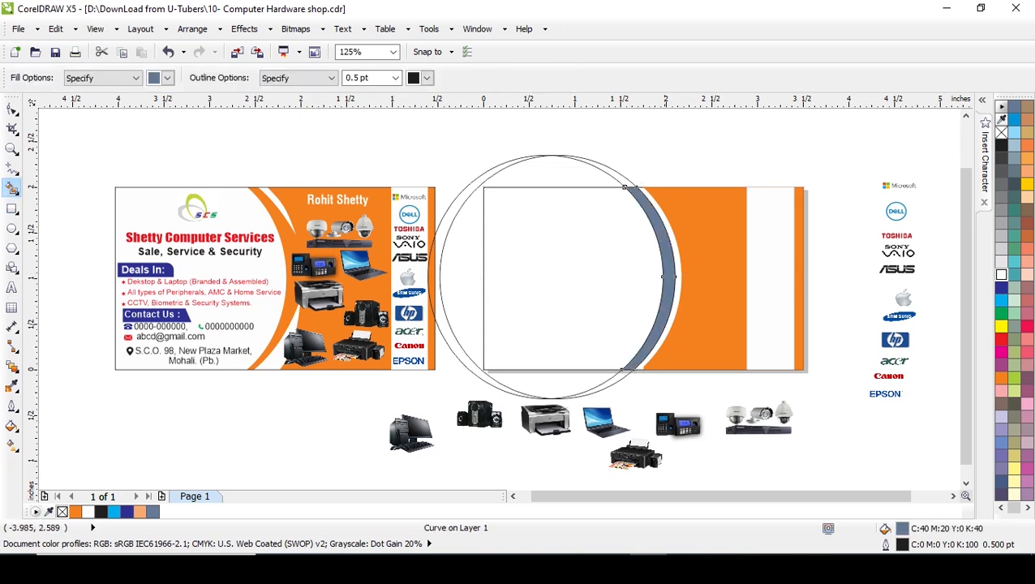
Delete both construction ellipses, keeping the filled crescent.
{"action": "left_click", "coordinate": [11, 108]}
{"action": "left_click", "coordinate": [667, 153]}
{"action": "left_click", "coordinate": [589, 163]}
{"action": "key", "text": "Delete"}
{"action": "left_click", "coordinate": [576, 156]}
{"action": "key", "text": "Delete"}
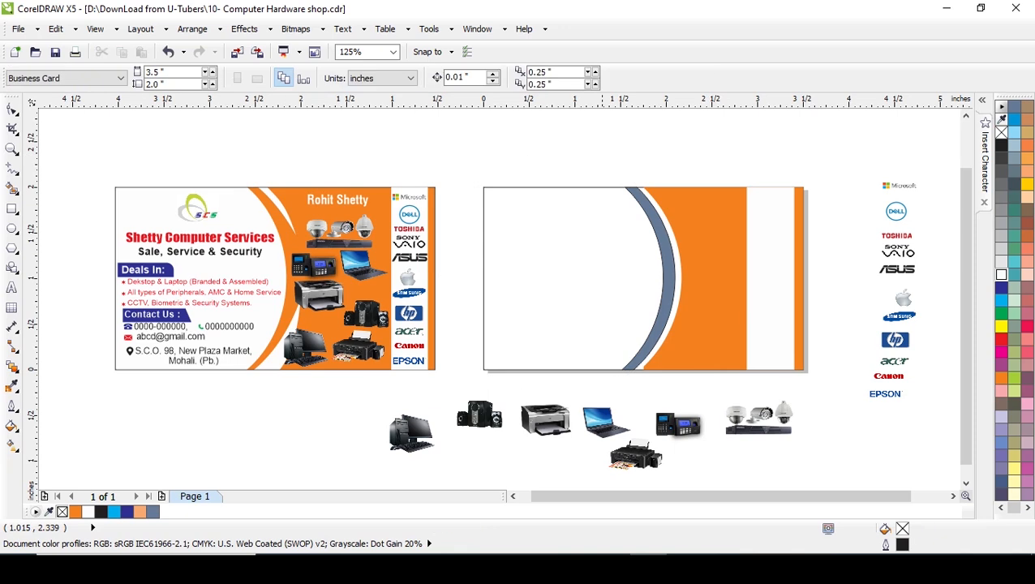
Fill the crescent with orange, C:0 M:60 Y:100 K:0.
{"action": "left_click", "coordinate": [666, 277]}
{"action": "left_click", "coordinate": [1001, 378]}
{"action": "left_click", "coordinate": [778, 139]}
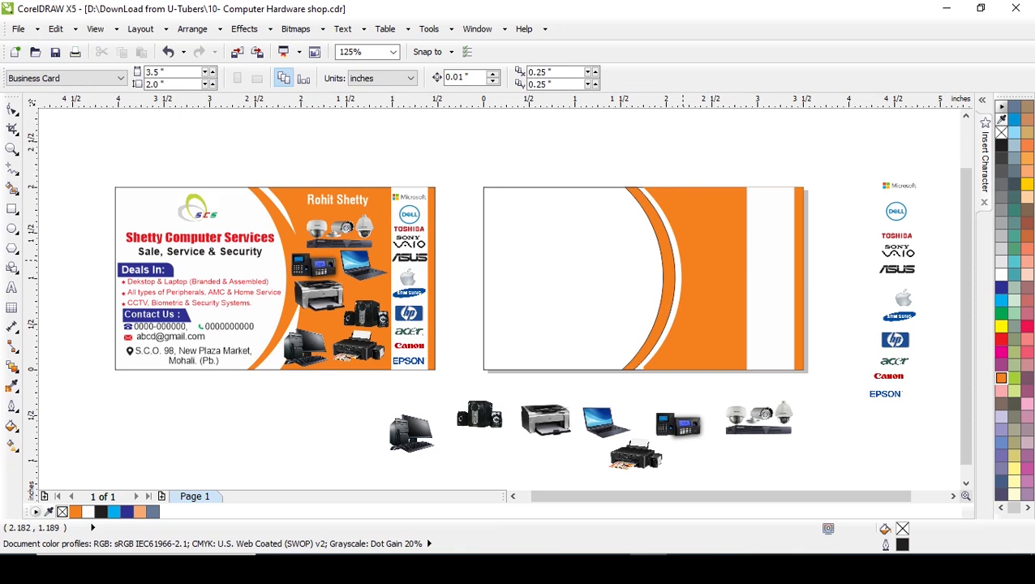
Stretch the crescent rightward to a width of about 0.652 inches, bringing it closer to the orange area's curved edge.
{"action": "scroll", "coordinate": [677, 249], "scroll_direction": "up", "scroll_amount": 2}
{"action": "left_click", "coordinate": [664, 262]}
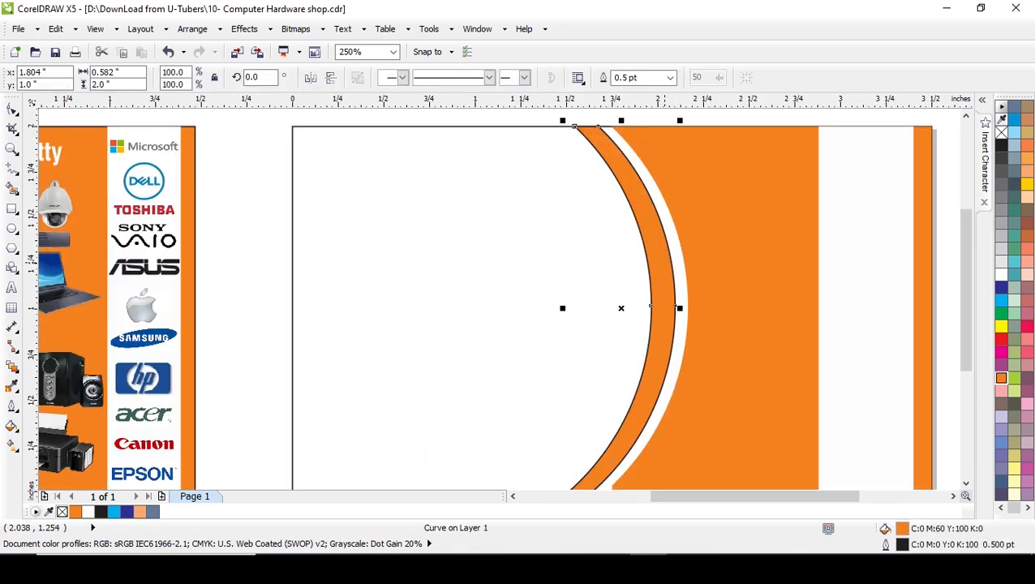
{"action": "left_click_drag", "start_coordinate": [679, 308], "coordinate": [691, 309]}
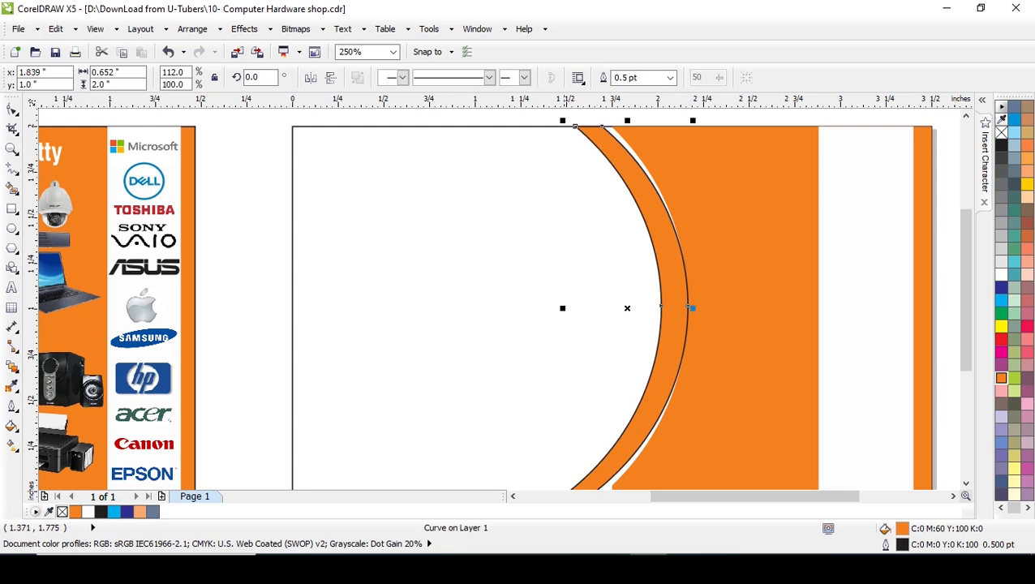
Skew the orange crescent slightly leftward at its upper end, narrowing it to about 0.638 inches wide.
{"action": "left_click", "coordinate": [628, 307]}
{"action": "key", "text": "F10"}
{"action": "left_click_drag", "start_coordinate": [628, 117], "coordinate": [617, 120]}
{"action": "left_click_drag", "start_coordinate": [965, 315], "coordinate": [965, 349]}
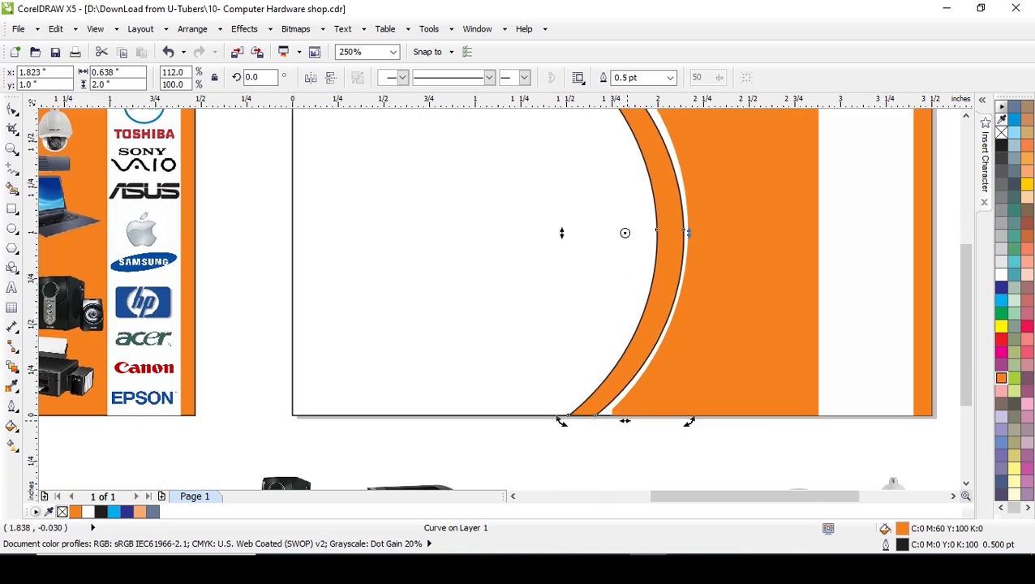
{"action": "left_click_drag", "start_coordinate": [965, 286], "coordinate": [965, 244]}
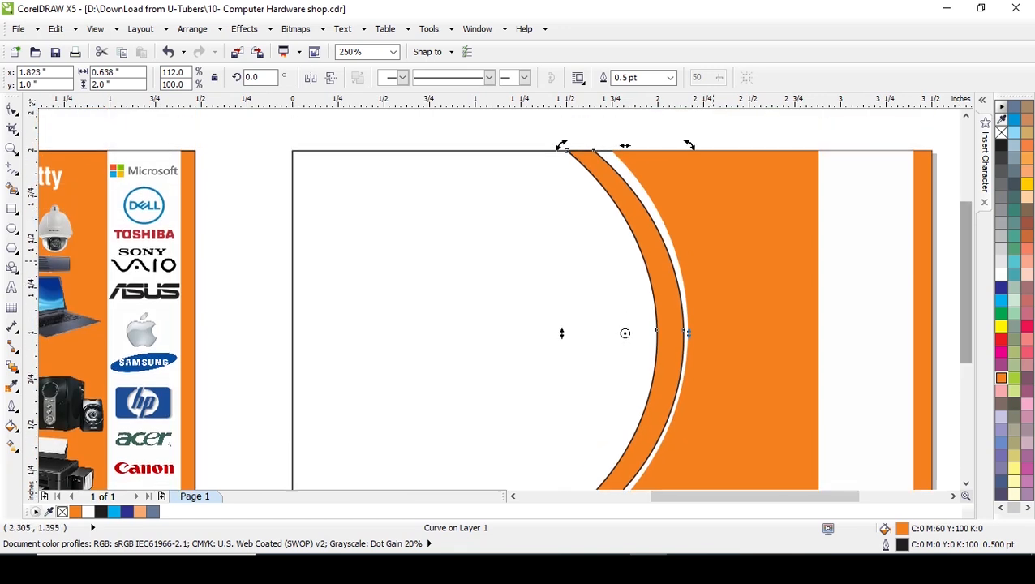
{"action": "left_click", "coordinate": [717, 284]}
{"action": "left_click", "coordinate": [672, 306]}
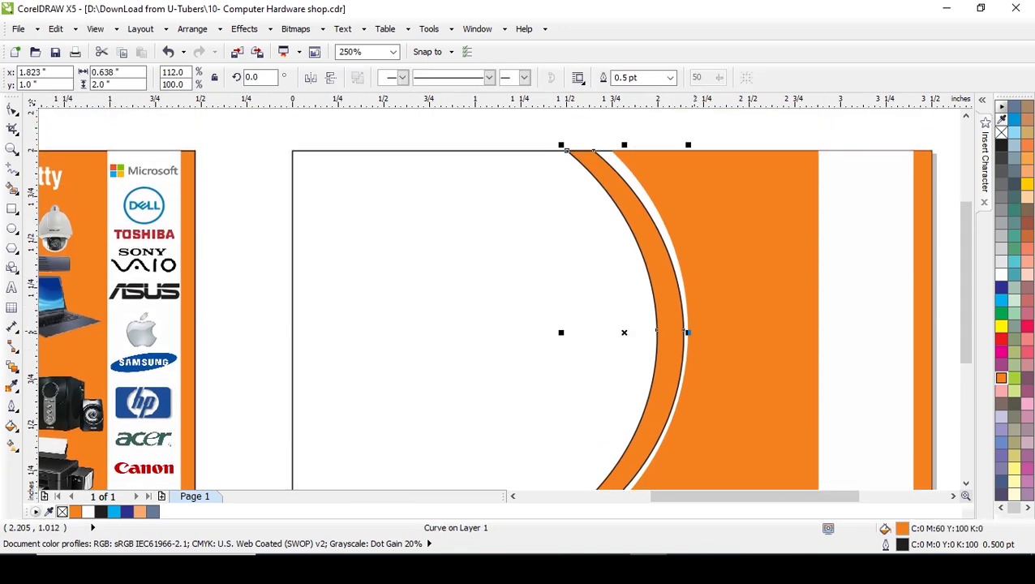
Stretch the crescent rightward to a width of about 0.662 inches.
{"action": "left_click_drag", "start_coordinate": [687, 332], "coordinate": [689, 331]}
{"action": "scroll", "coordinate": [689, 331], "scroll_direction": "down", "scroll_amount": 1}
{"action": "scroll", "coordinate": [689, 331], "scroll_direction": "down", "scroll_amount": 1}
{"action": "scroll", "coordinate": [689, 331], "scroll_direction": "up", "scroll_amount": 2}
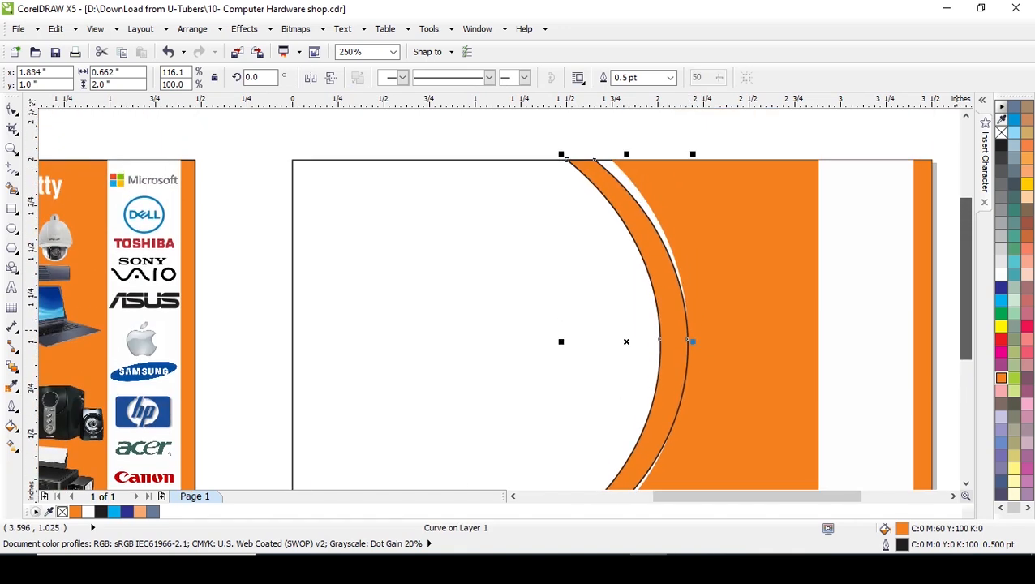
{"action": "left_click", "coordinate": [726, 133]}
{"action": "key", "text": "F4"}
{"action": "left_click", "coordinate": [743, 203]}
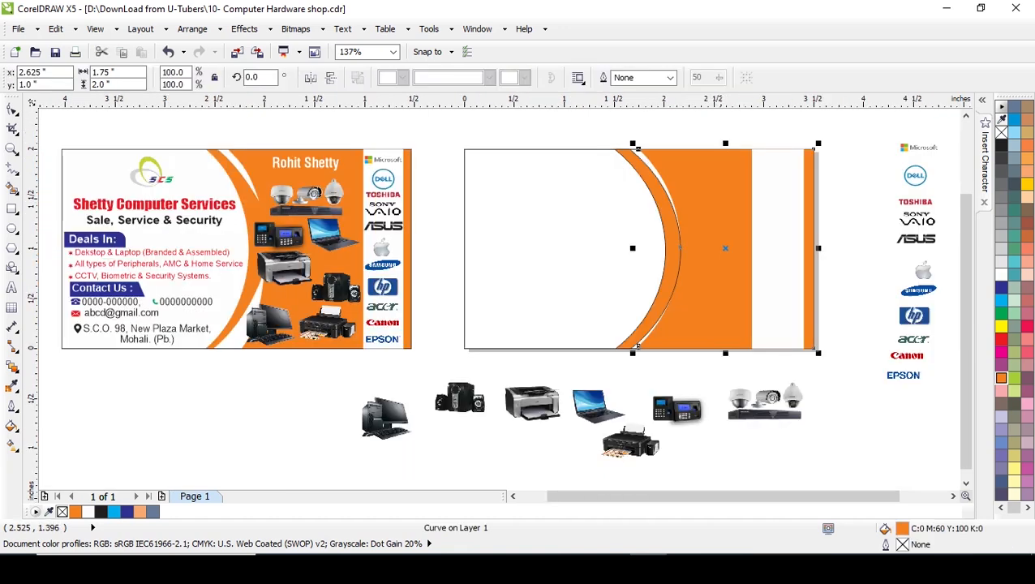
Move the crescent's lower end leftward by its node and stretch the shape to about 0.734 inches wide.
{"action": "left_click", "coordinate": [668, 232]}
{"action": "key", "text": "F10"}
{"action": "key", "text": "space"}
{"action": "key", "text": "space"}
{"action": "key", "text": "space"}
{"action": "key", "text": "space"}
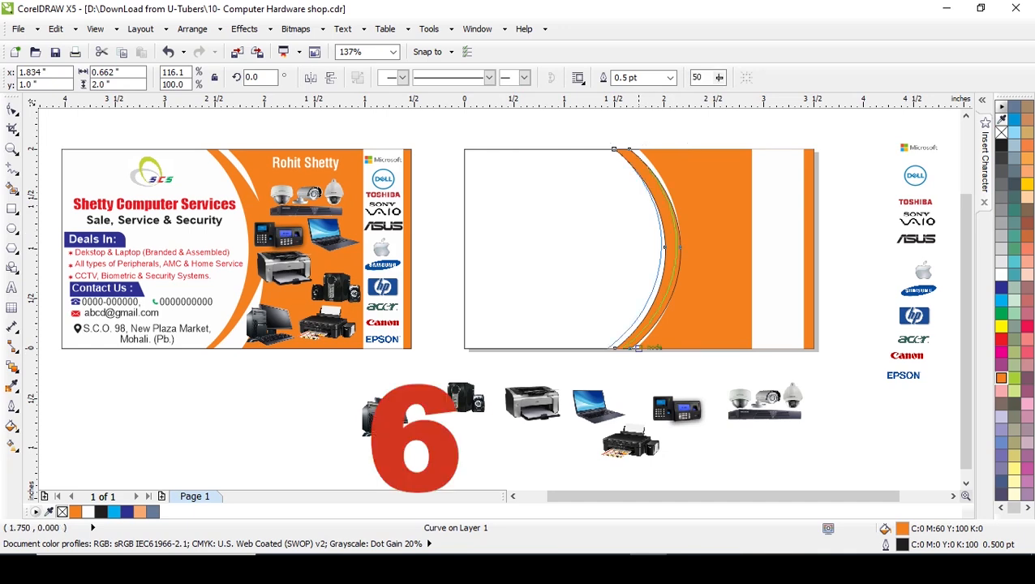
{"action": "left_click_drag", "start_coordinate": [639, 348], "coordinate": [638, 348]}
{"action": "left_click", "coordinate": [851, 147]}
{"action": "left_click", "coordinate": [671, 238]}
{"action": "left_click_drag", "start_coordinate": [679, 247], "coordinate": [684, 248]}
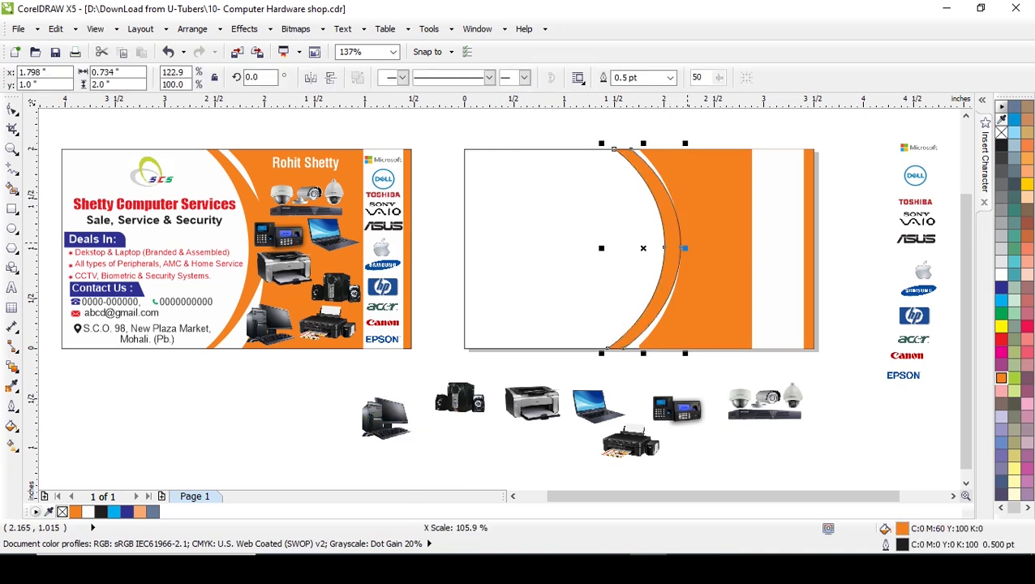
Remove the crescent's outline and bring it to the front of the layer.
{"action": "right_click", "coordinate": [1000, 132]}
{"action": "left_click", "coordinate": [813, 129]}
{"action": "left_click", "coordinate": [675, 244]}
{"action": "key", "text": "shift+Page_Up"}
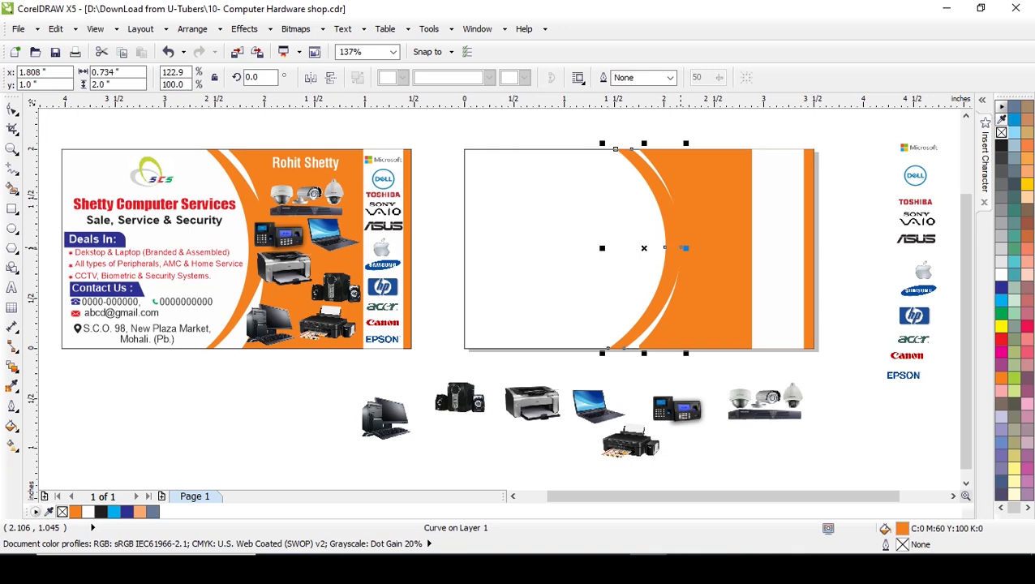
Try a green fill on the crescent and undo it.
{"action": "left_click", "coordinate": [772, 113]}
{"action": "left_click", "coordinate": [654, 193]}
{"action": "left_click", "coordinate": [1000, 313]}
{"action": "key", "text": "ctrl+z"}
{"action": "left_click", "coordinate": [762, 129]}
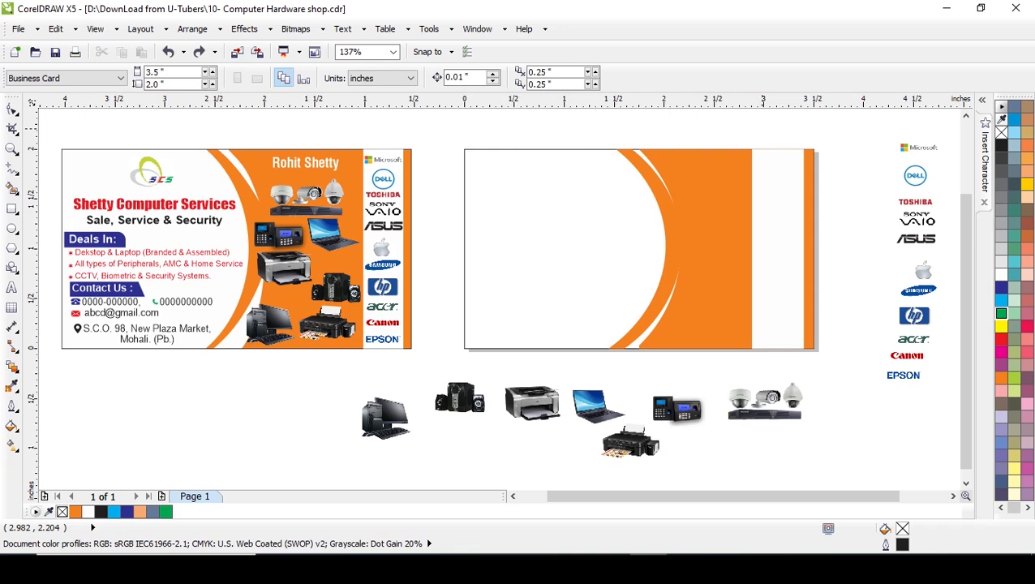
Move the Microsoft logo to the upper end of the card's white strip.
{"action": "left_click_drag", "start_coordinate": [920, 146], "coordinate": [777, 162]}
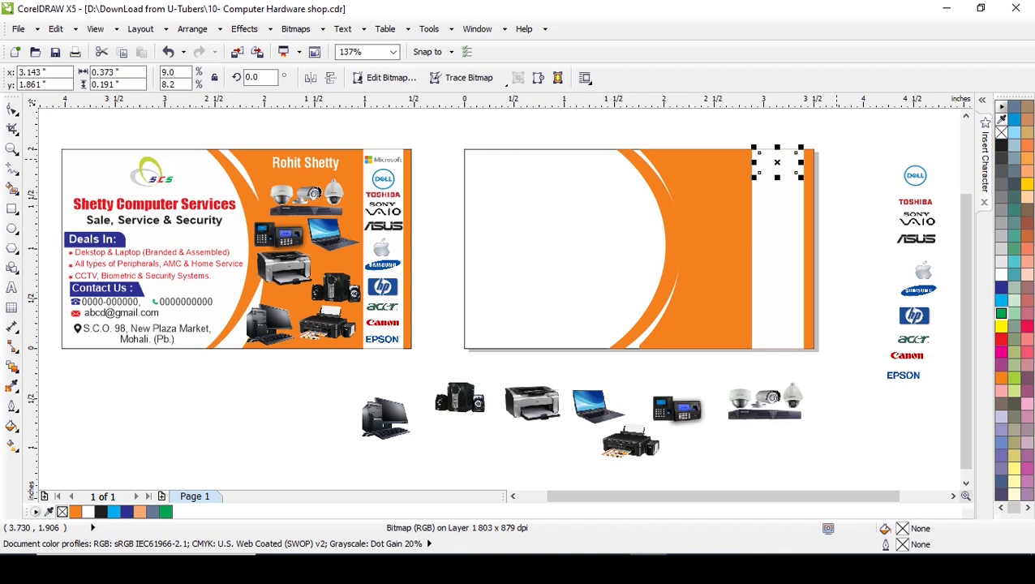
{"action": "scroll", "coordinate": [761, 142], "scroll_direction": "up", "scroll_amount": 1}
{"action": "scroll", "coordinate": [816, 187], "scroll_direction": "up", "scroll_amount": 1}
{"action": "scroll", "coordinate": [790, 183], "scroll_direction": "down", "scroll_amount": 1}
{"action": "scroll", "coordinate": [867, 244], "scroll_direction": "down", "scroll_amount": 1}
Move the Dell logo below the Microsoft logo and centre it horizontally on the white strip.
{"action": "left_click_drag", "start_coordinate": [949, 223], "coordinate": [827, 231]}
{"action": "key", "text": "Escape"}
{"action": "left_click", "coordinate": [827, 235]}
{"action": "key", "text": "Escape"}
{"action": "left_click", "coordinate": [837, 233]}
{"action": "left_click", "coordinate": [828, 292], "text": "shift"}
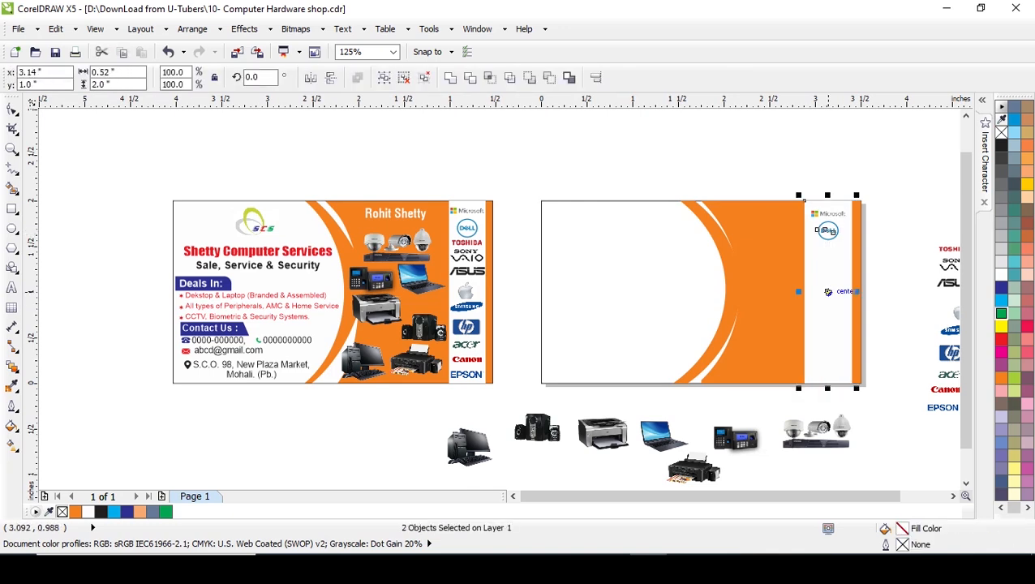
{"action": "key", "text": "Escape"}
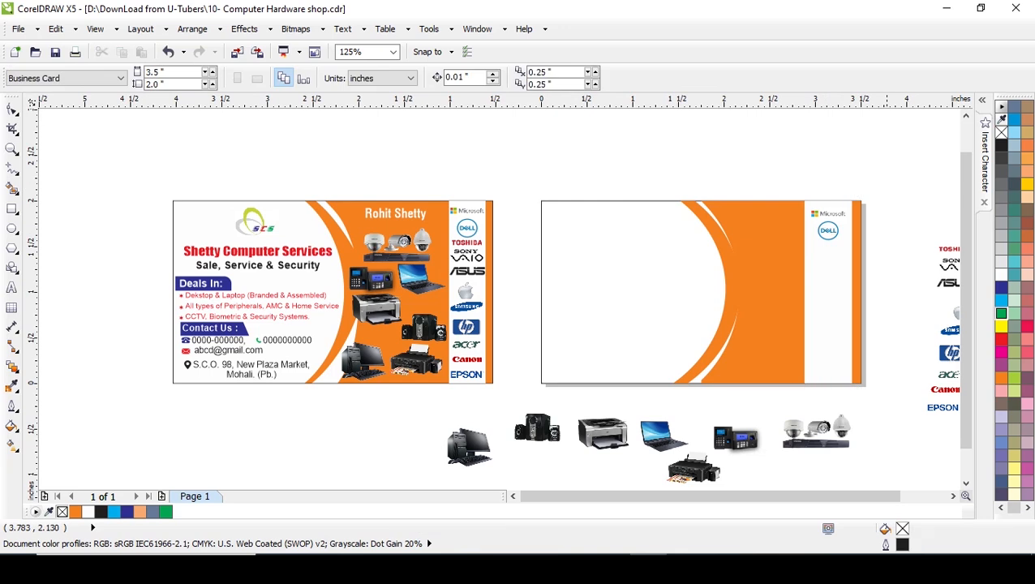
Move the Toshiba logo onto the white strip below the Dell logo.
{"action": "scroll", "coordinate": [911, 226], "scroll_direction": "down", "scroll_amount": 2}
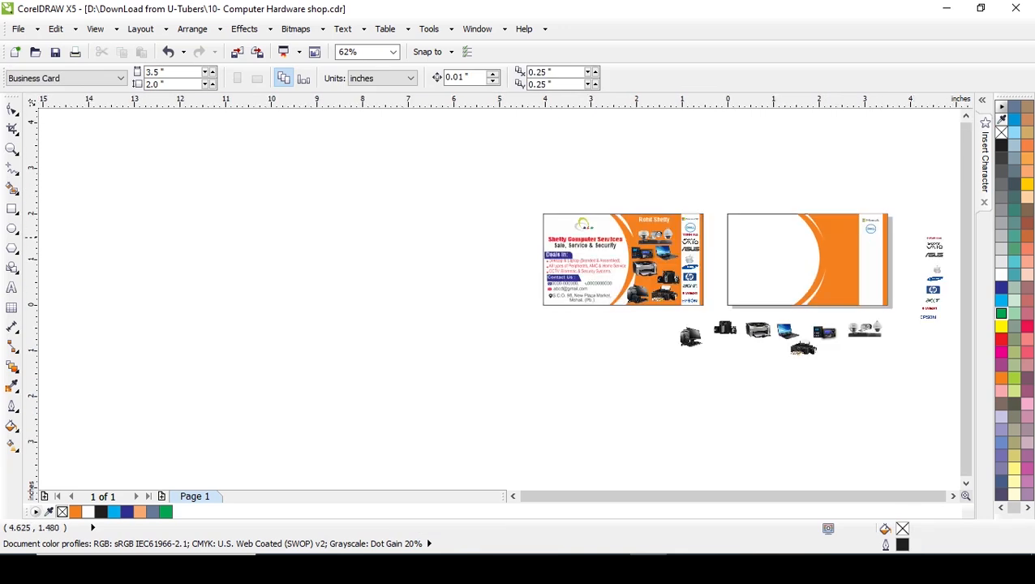
{"action": "scroll", "coordinate": [893, 216], "scroll_direction": "up", "scroll_amount": 2}
{"action": "scroll", "coordinate": [893, 216], "scroll_direction": "right", "scroll_amount": 2}
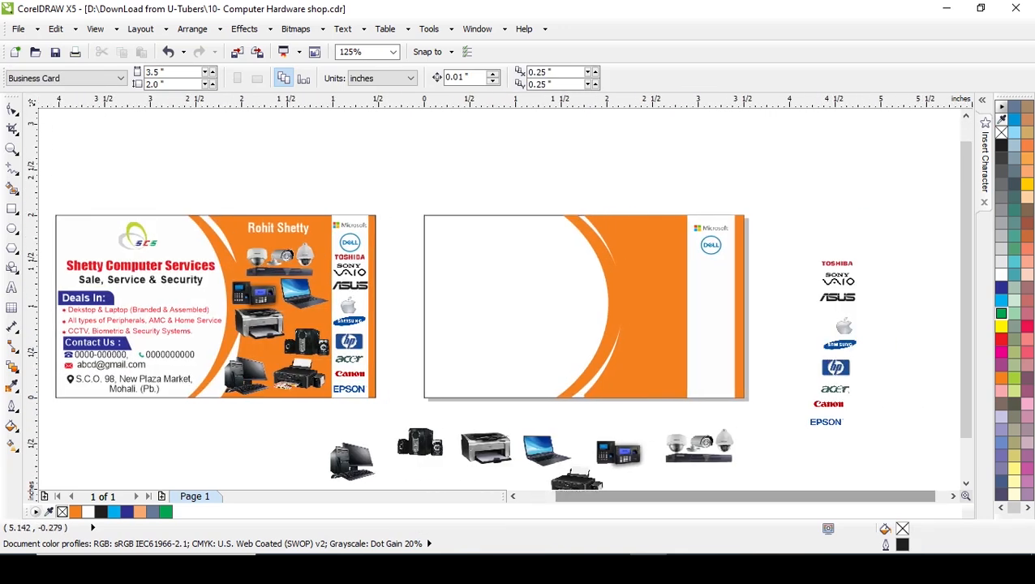
{"action": "left_click_drag", "start_coordinate": [837, 263], "coordinate": [710, 265]}
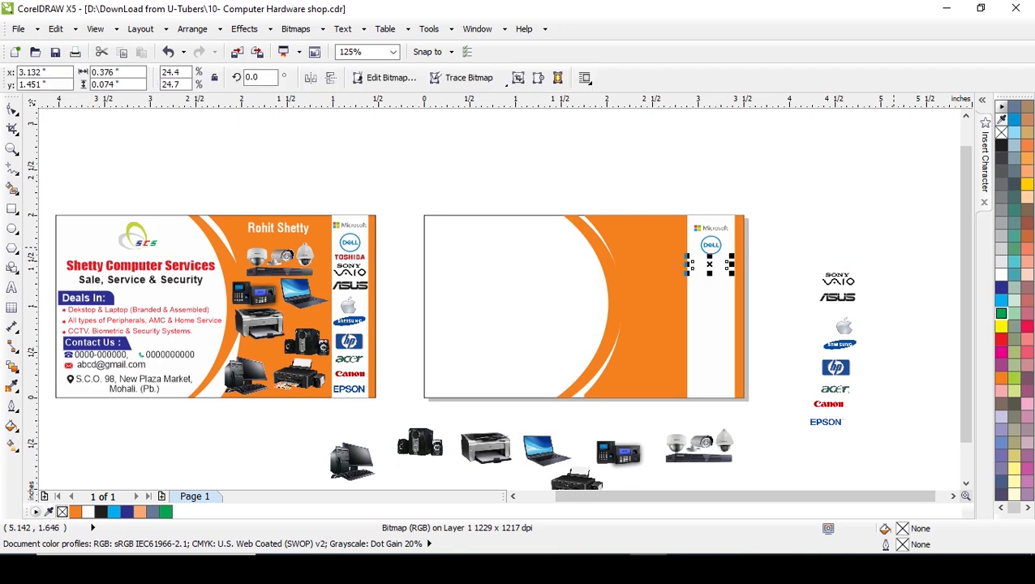
Move the Sony Vaio logo below the Toshiba logo and nudge it down 0.04 inches.
{"action": "left_click_drag", "start_coordinate": [836, 281], "coordinate": [709, 268]}
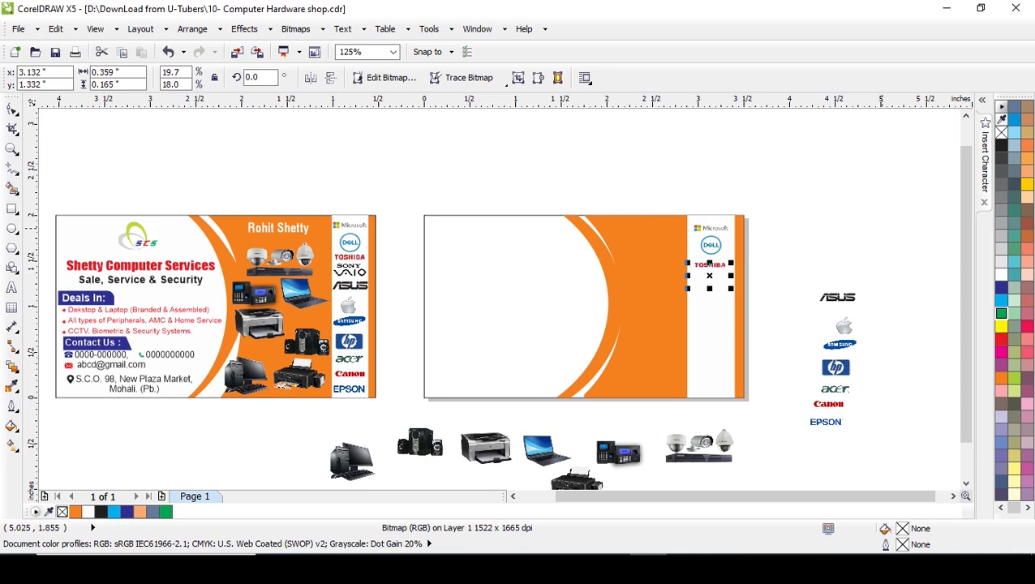
{"action": "scroll", "coordinate": [734, 282], "scroll_direction": "up", "scroll_amount": 2}
{"action": "key", "text": "Down"}
{"action": "key", "text": "Down"}
{"action": "key", "text": "Down"}
{"action": "key", "text": "Down"}
{"action": "key", "text": "Escape"}
Move the ASUS logo below the Sony Vaio logo and centre it horizontally on the white strip.
{"action": "left_click", "coordinate": [689, 235]}
{"action": "scroll", "coordinate": [655, 262], "scroll_direction": "down", "scroll_amount": 1}
{"action": "left_click_drag", "start_coordinate": [799, 495], "coordinate": [850, 495]}
{"action": "left_click_drag", "start_coordinate": [793, 296], "coordinate": [534, 291]}
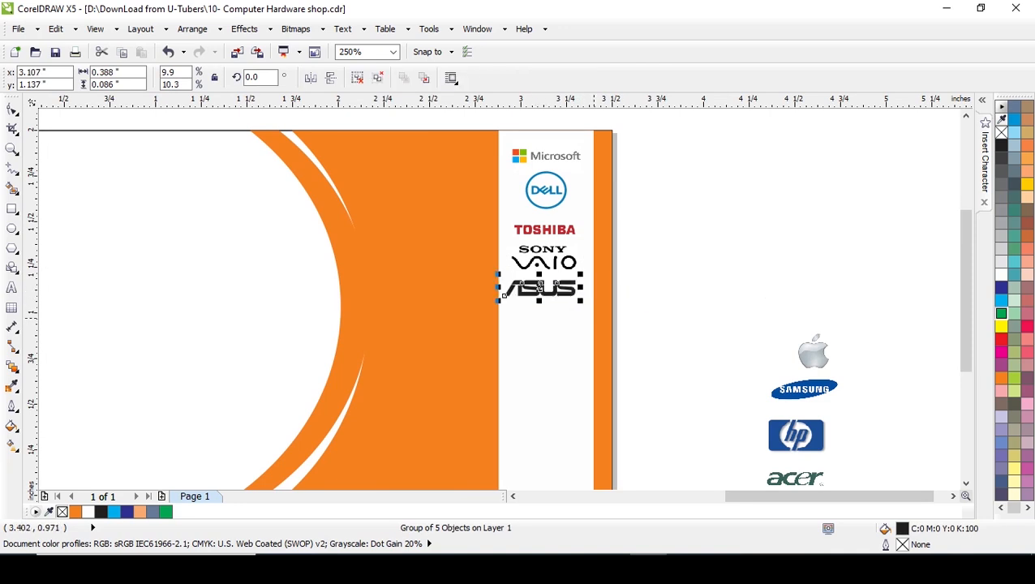
{"action": "left_click", "coordinate": [539, 286], "text": "shift"}
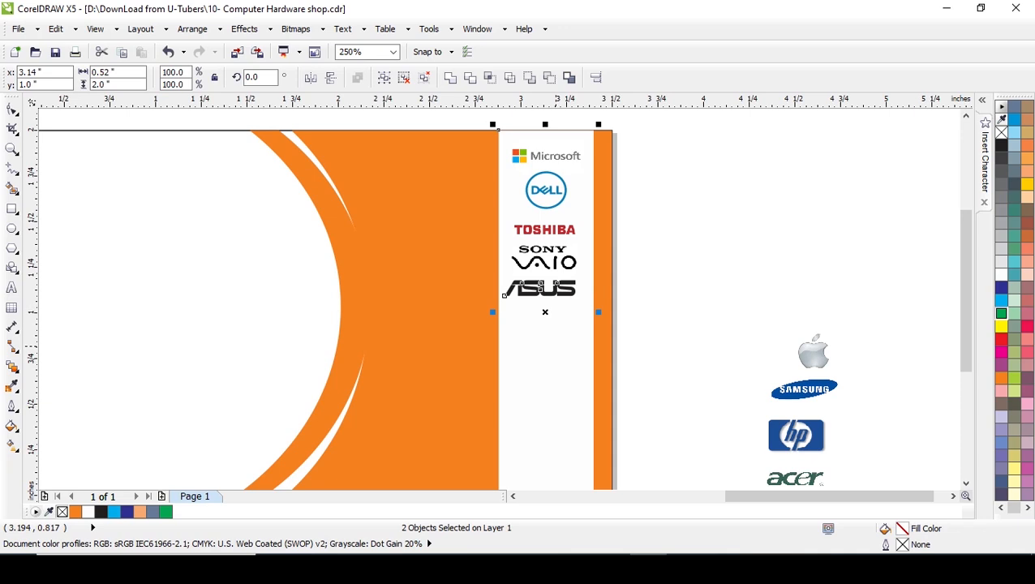
{"action": "key", "text": "Escape"}
Centre the Sony Vaio and Toshiba logos horizontally on the white strip.
{"action": "left_click", "coordinate": [543, 261]}
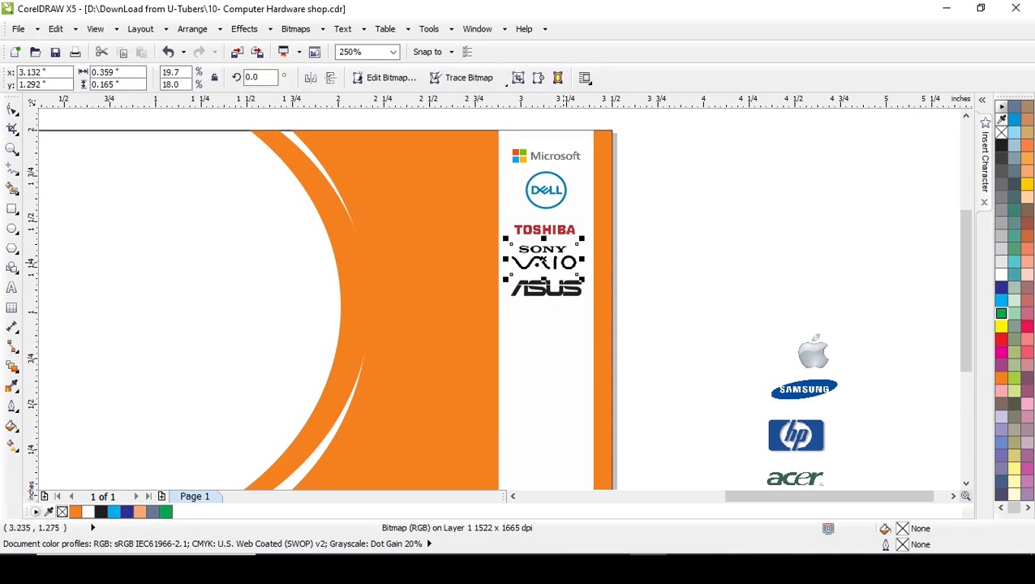
{"action": "left_click", "coordinate": [577, 170], "text": "shift"}
{"action": "key", "text": "c"}
{"action": "key", "text": "Escape"}
{"action": "left_click", "coordinate": [548, 228]}
{"action": "left_click", "coordinate": [576, 168], "text": "shift"}
{"action": "key", "text": "c"}
{"action": "key", "text": "Escape"}
Place the Apple logo below ASUS and the Samsung logo beneath it, both centred horizontally on the white strip.
{"action": "left_click_drag", "start_coordinate": [814, 351], "coordinate": [546, 323]}
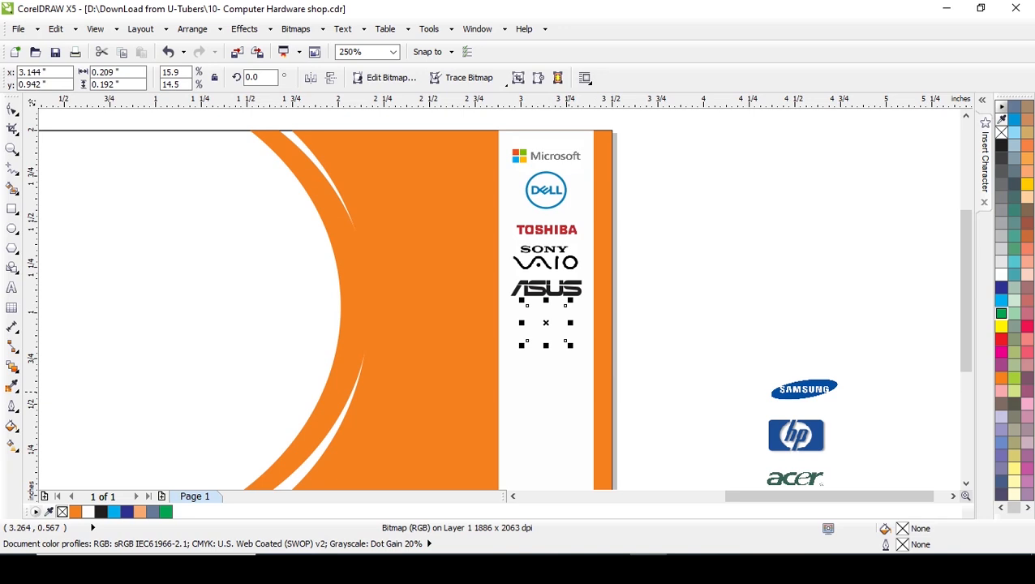
{"action": "left_click", "coordinate": [545, 320], "text": "shift"}
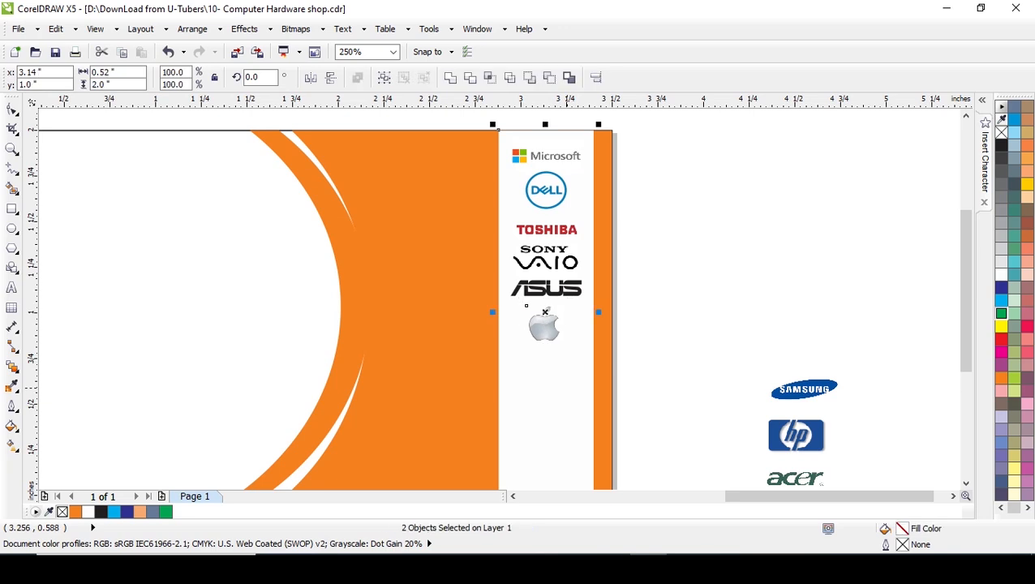
{"action": "left_click", "coordinate": [857, 353]}
{"action": "left_click_drag", "start_coordinate": [804, 388], "coordinate": [545, 356]}
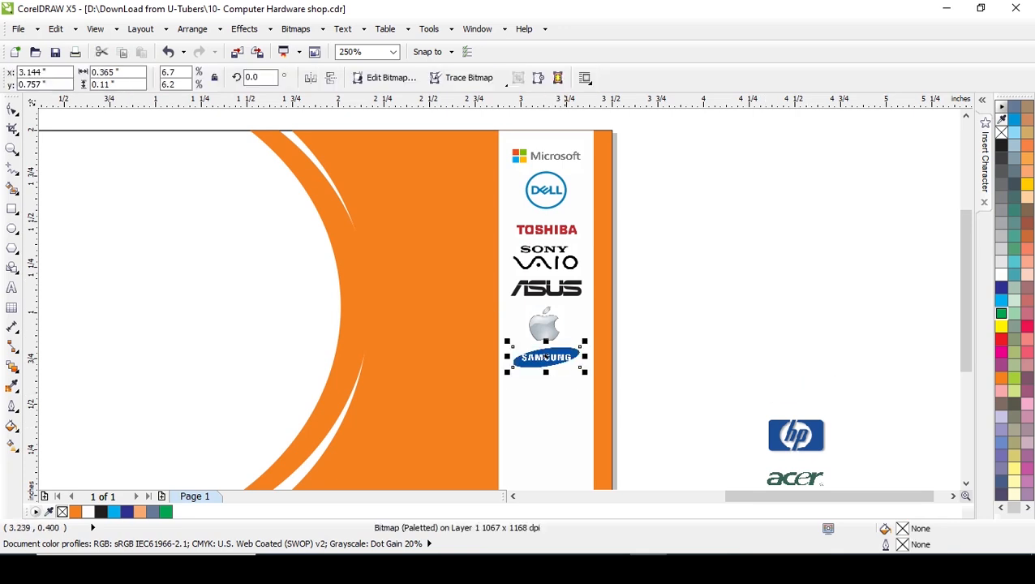
{"action": "left_click", "coordinate": [565, 414], "text": "shift"}
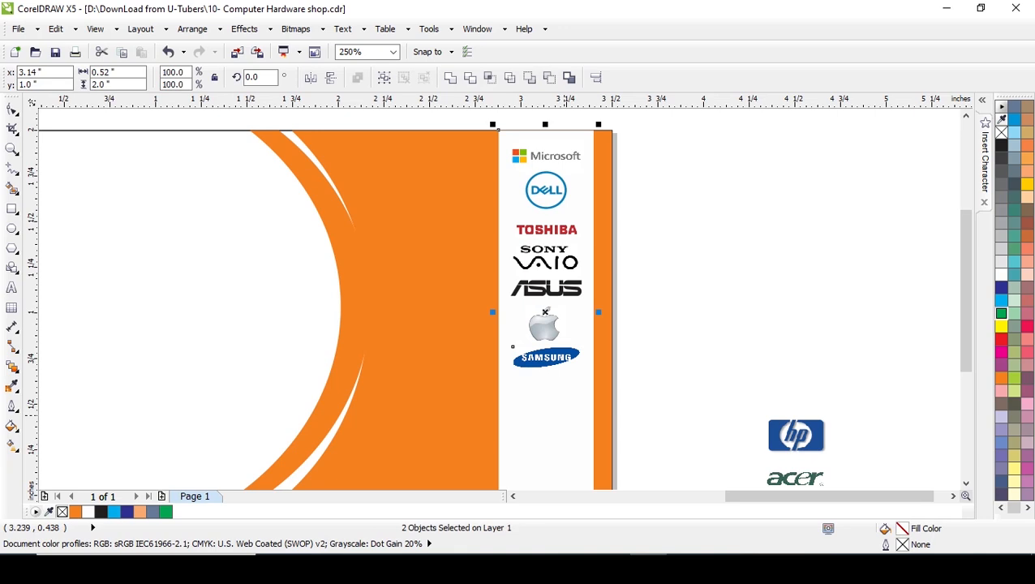
{"action": "key", "text": "c"}
{"action": "left_click", "coordinate": [936, 422]}
Place the HP logo below Samsung and the Acer logo beneath it, both centred horizontally on the white strip.
{"action": "left_click_drag", "start_coordinate": [965, 308], "coordinate": [965, 364]}
{"action": "left_click_drag", "start_coordinate": [795, 303], "coordinate": [546, 256]}
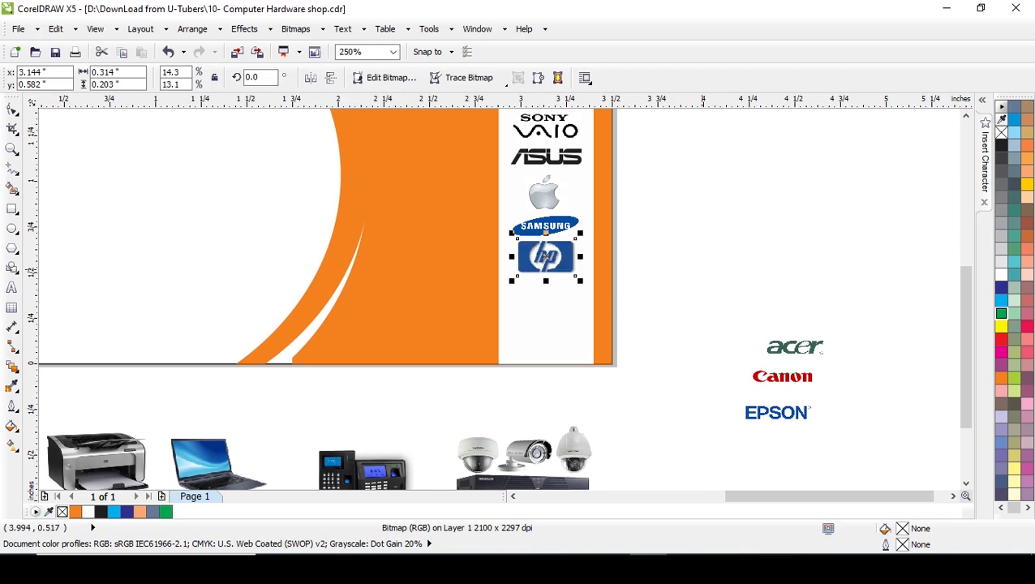
{"action": "left_click", "coordinate": [552, 320], "text": "shift"}
{"action": "key", "text": "c"}
{"action": "left_click", "coordinate": [789, 249]}
{"action": "left_click_drag", "start_coordinate": [810, 346], "coordinate": [562, 289]}
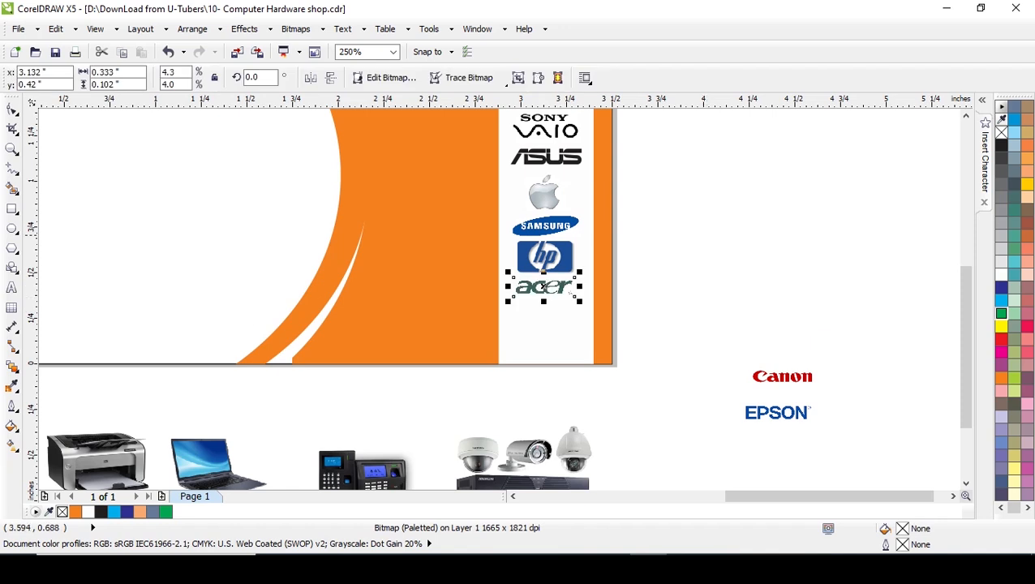
{"action": "left_click", "coordinate": [582, 189], "text": "shift"}
{"action": "key", "text": "c"}
{"action": "left_click", "coordinate": [795, 393]}
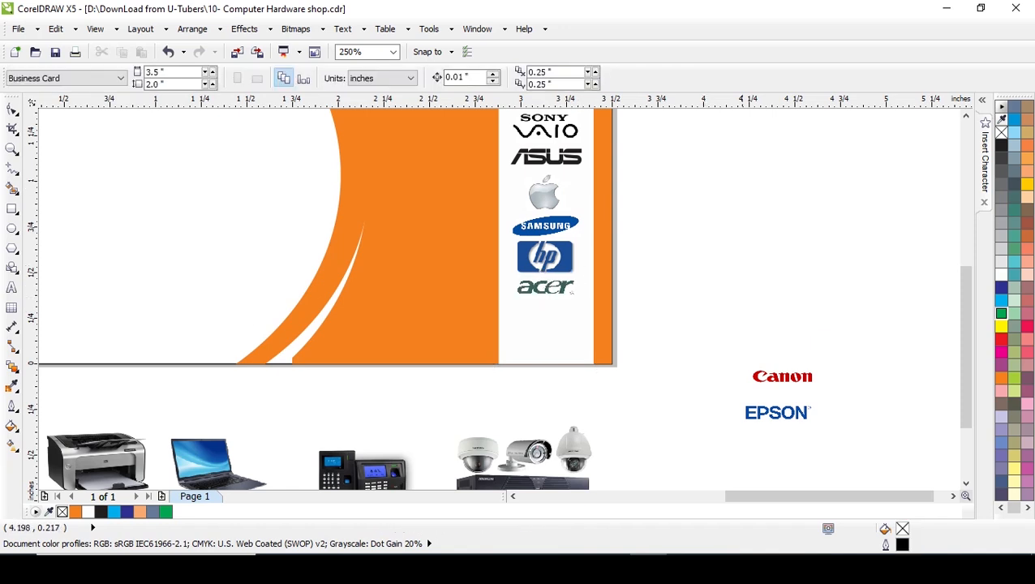
Place the Canon logo below Acer and the Epson logo beneath it, both centred horizontally on the white strip.
{"action": "left_click_drag", "start_coordinate": [774, 380], "coordinate": [534, 309]}
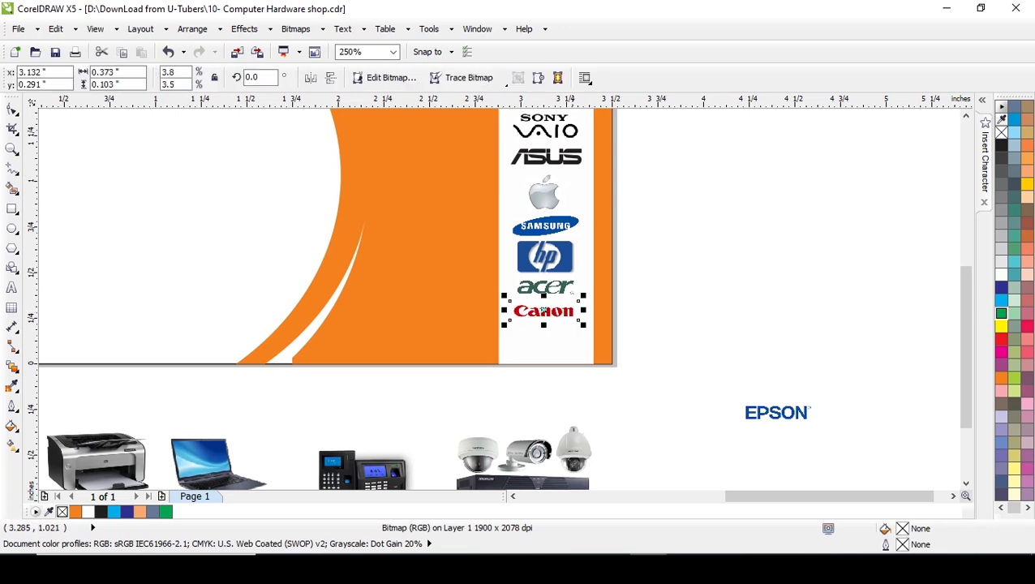
{"action": "left_click", "coordinate": [572, 176], "text": "shift"}
{"action": "key", "text": "c"}
{"action": "left_click_drag", "start_coordinate": [755, 407], "coordinate": [545, 334]}
{"action": "left_click", "coordinate": [573, 182], "text": "shift"}
{"action": "key", "text": "c"}
{"action": "key", "text": "Escape"}
Weld the orange crescent and the large orange area into a single shape.
{"action": "scroll", "coordinate": [572, 324], "scroll_direction": "up", "scroll_amount": 2}
{"action": "scroll", "coordinate": [567, 325], "scroll_direction": "up", "scroll_amount": 1}
{"action": "scroll", "coordinate": [566, 325], "scroll_direction": "down", "scroll_amount": 2}
{"action": "scroll", "coordinate": [680, 437], "scroll_direction": "down", "scroll_amount": 1}
{"action": "left_click_drag", "start_coordinate": [774, 496], "coordinate": [729, 496]}
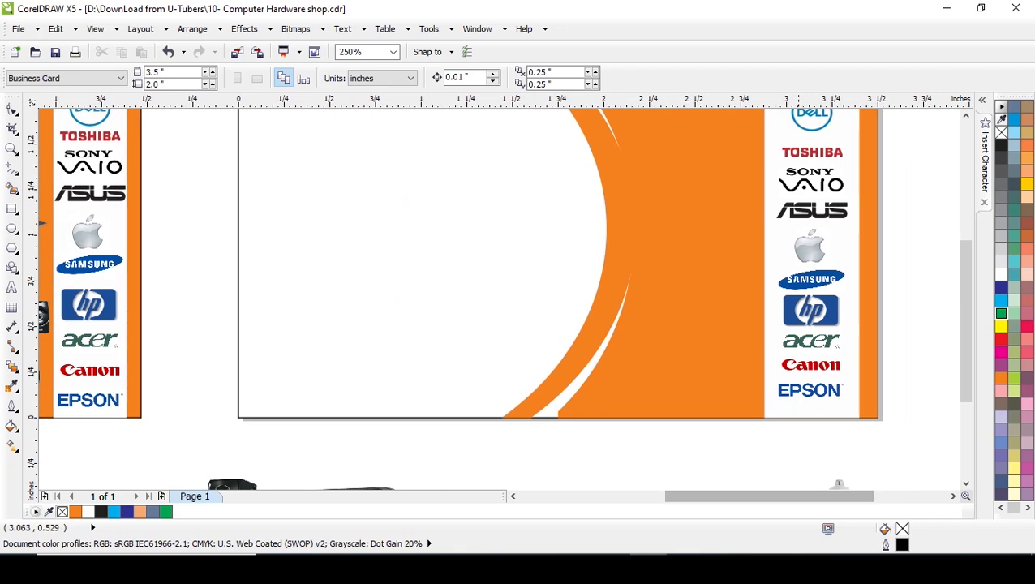
{"action": "scroll", "coordinate": [911, 333], "scroll_direction": "down", "scroll_amount": 1}
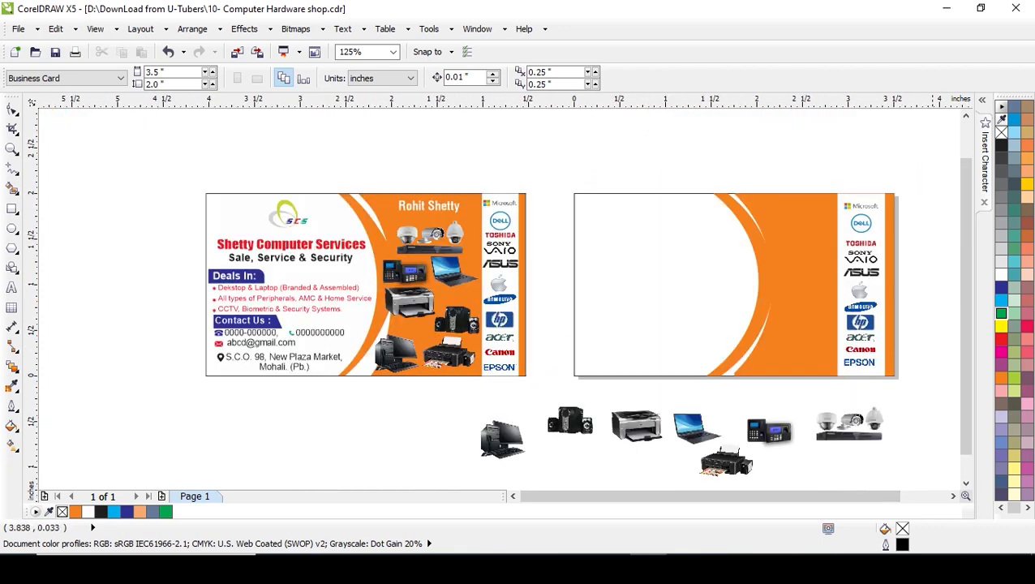
{"action": "left_click", "coordinate": [777, 231]}
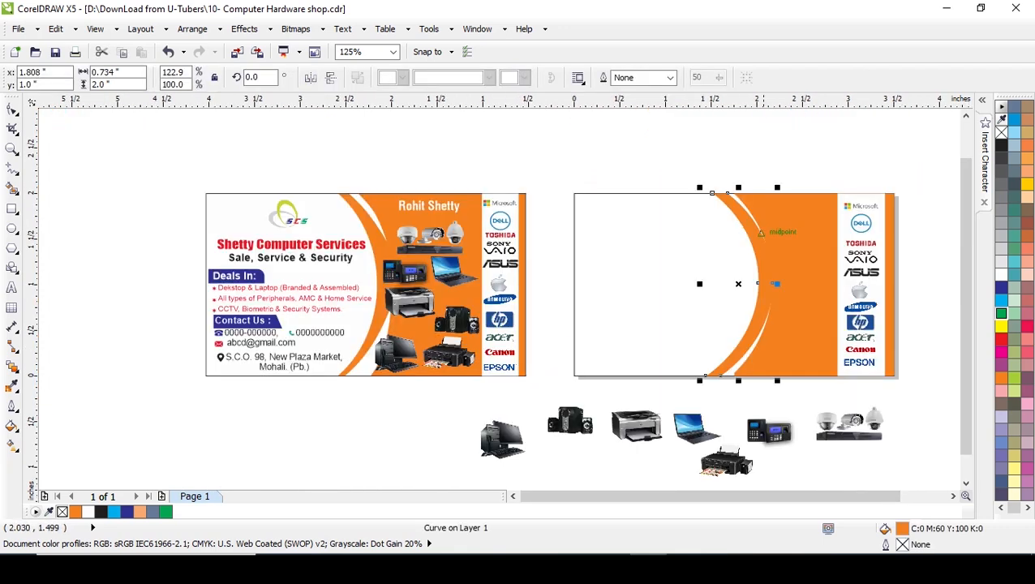
{"action": "left_click", "coordinate": [775, 283], "text": "shift"}
{"action": "left_click", "coordinate": [450, 78]}
{"action": "left_click", "coordinate": [692, 158]}
Try a yellow fill on the welded orange shape and undo it.
{"action": "left_click", "coordinate": [809, 283]}
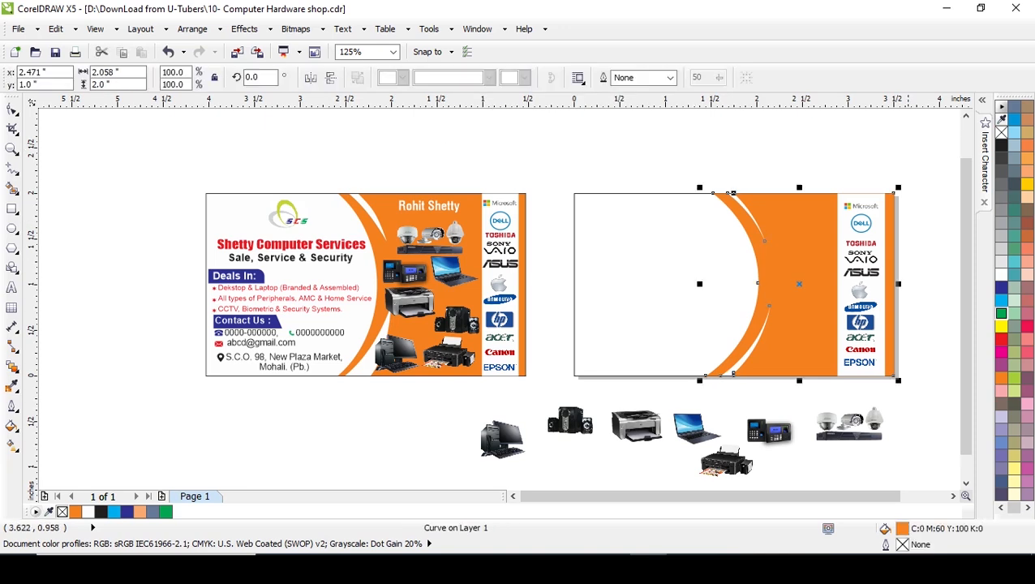
{"action": "left_click", "coordinate": [1001, 326]}
{"action": "key", "text": "ctrl+z"}
Move the CCTV camera image onto the upper orange area and place the biometric device image beneath it.
{"action": "left_click_drag", "start_coordinate": [845, 496], "coordinate": [871, 496]}
{"action": "left_click", "coordinate": [717, 426]}
{"action": "left_click_drag", "start_coordinate": [717, 426], "coordinate": [666, 233]}
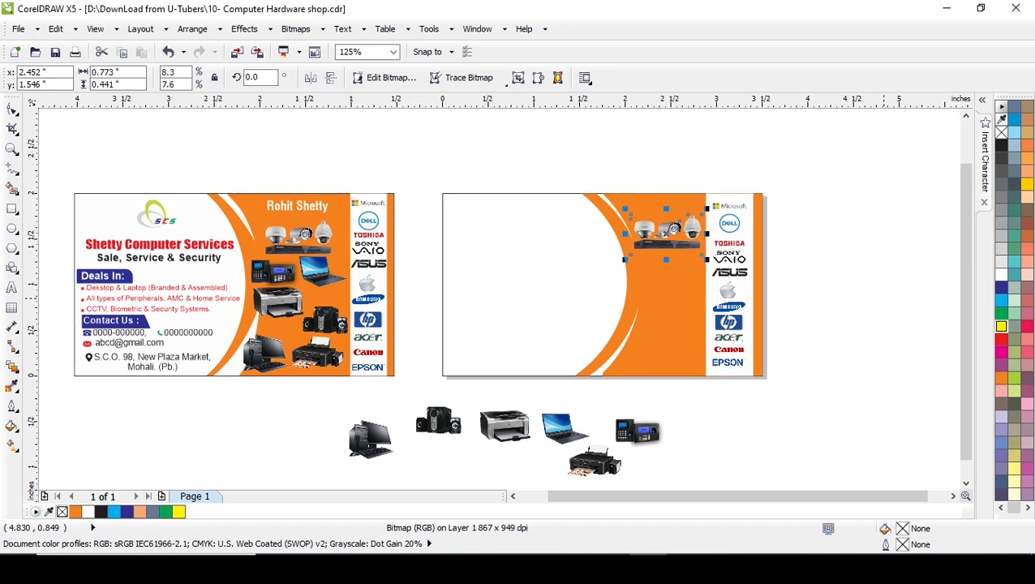
{"action": "left_click_drag", "start_coordinate": [637, 431], "coordinate": [652, 276]}
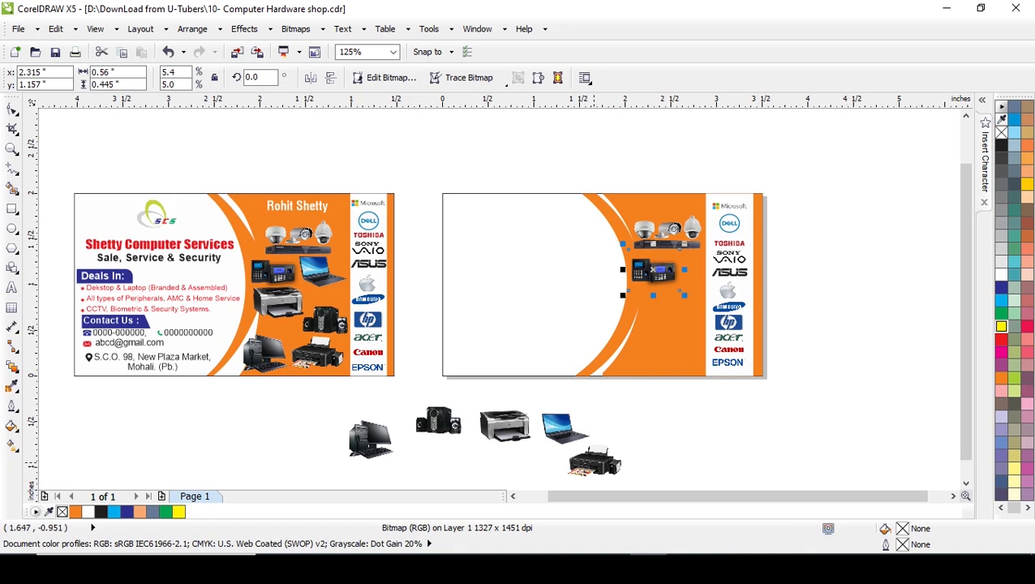
Arrange the laser printer, speaker and desktop computer images on the orange area below the biometric device, matching the sample card.
{"action": "left_click_drag", "start_coordinate": [512, 421], "coordinate": [661, 297]}
{"action": "left_click", "coordinate": [813, 451]}
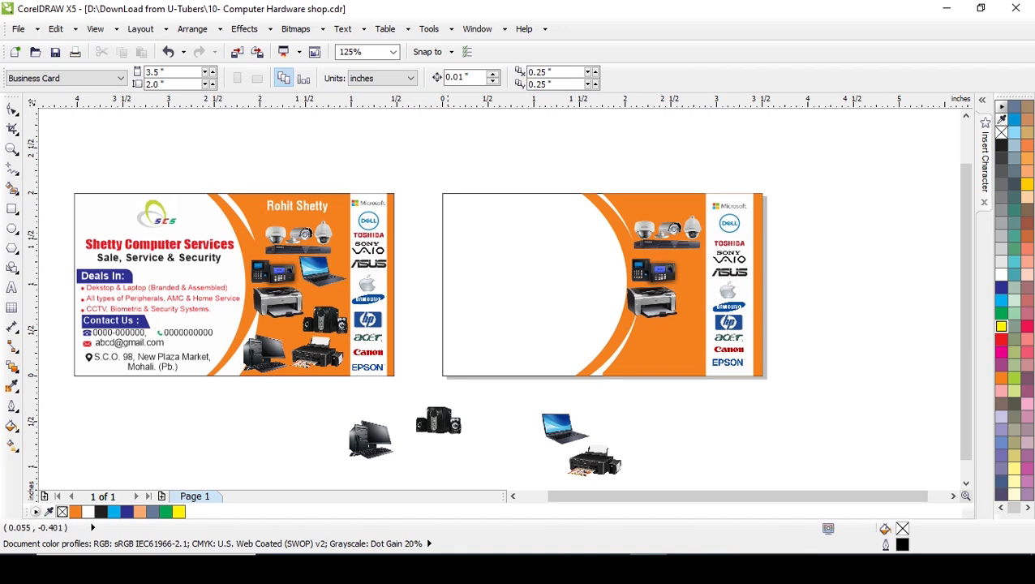
{"action": "left_click_drag", "start_coordinate": [438, 420], "coordinate": [687, 300]}
{"action": "left_click", "coordinate": [853, 319]}
{"action": "left_click_drag", "start_coordinate": [368, 448], "coordinate": [643, 356]}
{"action": "left_click", "coordinate": [807, 341]}
Stretch the welded orange shape slightly leftward to give the product images more room.
{"action": "left_click", "coordinate": [656, 327]}
{"action": "left_click_drag", "start_coordinate": [569, 280], "coordinate": [556, 282]}
{"action": "left_click", "coordinate": [819, 266]}
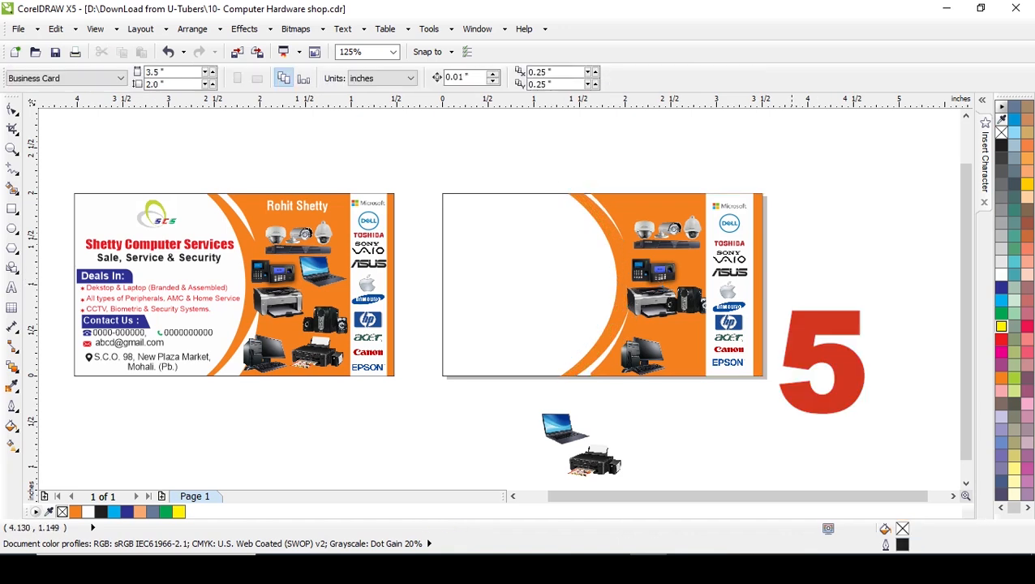
Nudge the CCTV camera and biometric device images leftward and slightly up on the orange area.
{"action": "left_click", "coordinate": [679, 228]}
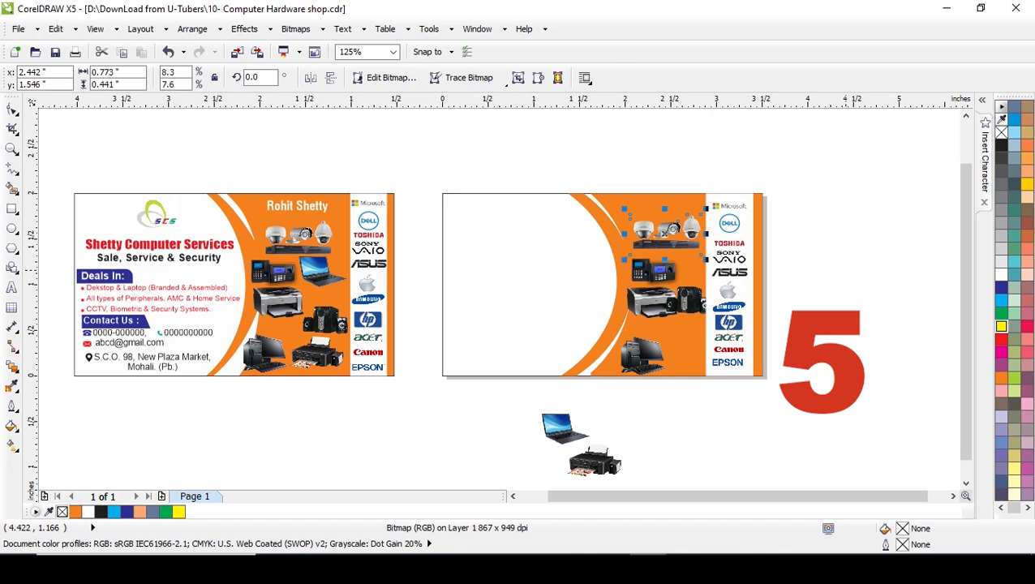
{"action": "left_click", "coordinate": [661, 272]}
{"action": "key", "text": "Up"}
{"action": "key", "text": "Up"}
{"action": "key", "text": "Up"}
{"action": "key", "text": "Up"}
{"action": "key", "text": "Left"}
{"action": "key", "text": "Left"}
{"action": "key", "text": "Left"}
{"action": "key", "text": "Left"}
{"action": "key", "text": "Left"}
{"action": "key", "text": "Left"}
{"action": "key", "text": "Left"}
{"action": "key", "text": "Left"}
{"action": "key", "text": "Left"}
{"action": "key", "text": "Left"}
{"action": "key", "text": "Left"}
{"action": "key", "text": "Up"}
{"action": "key", "text": "Up"}
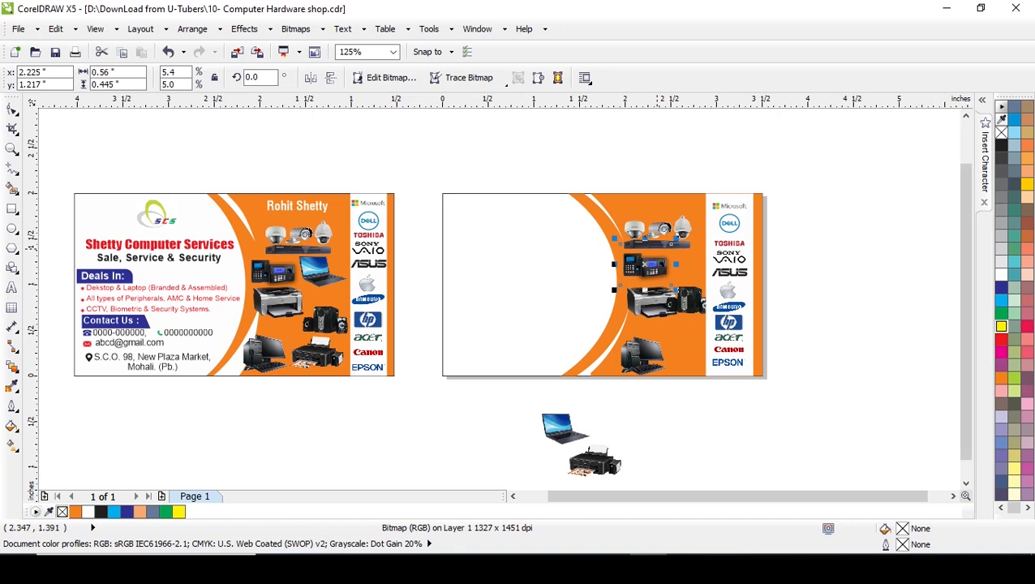
Nudge the laser printer image left and up so it sits just under the biometric device.
{"action": "scroll", "coordinate": [678, 312], "scroll_direction": "up", "scroll_amount": 1}
{"action": "left_click", "coordinate": [634, 269]}
{"action": "key", "text": "Left"}
{"action": "key", "text": "Left"}
{"action": "key", "text": "Left"}
{"action": "key", "text": "Left"}
{"action": "key", "text": "Left"}
{"action": "key", "text": "Left"}
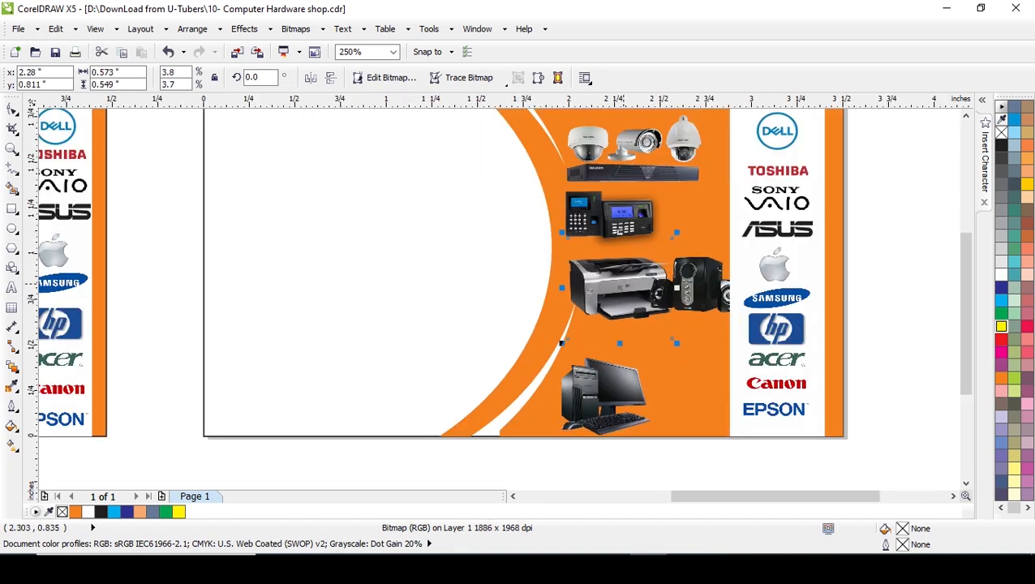
{"action": "key", "text": "Left"}
{"action": "key", "text": "Left"}
{"action": "key", "text": "Left"}
{"action": "key", "text": "Up"}
{"action": "key", "text": "Up"}
{"action": "key", "text": "Up"}
{"action": "key", "text": "Up"}
{"action": "key", "text": "Up"}
{"action": "key", "text": "Up"}
{"action": "key", "text": "Up"}
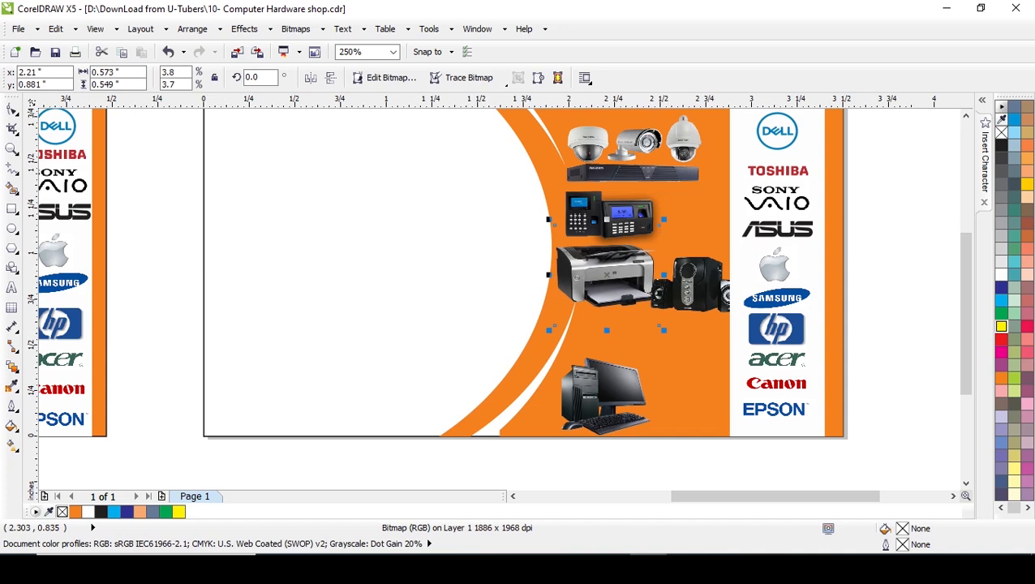
{"action": "key", "text": "Left"}
{"action": "key", "text": "Left"}
{"action": "key", "text": "Up"}
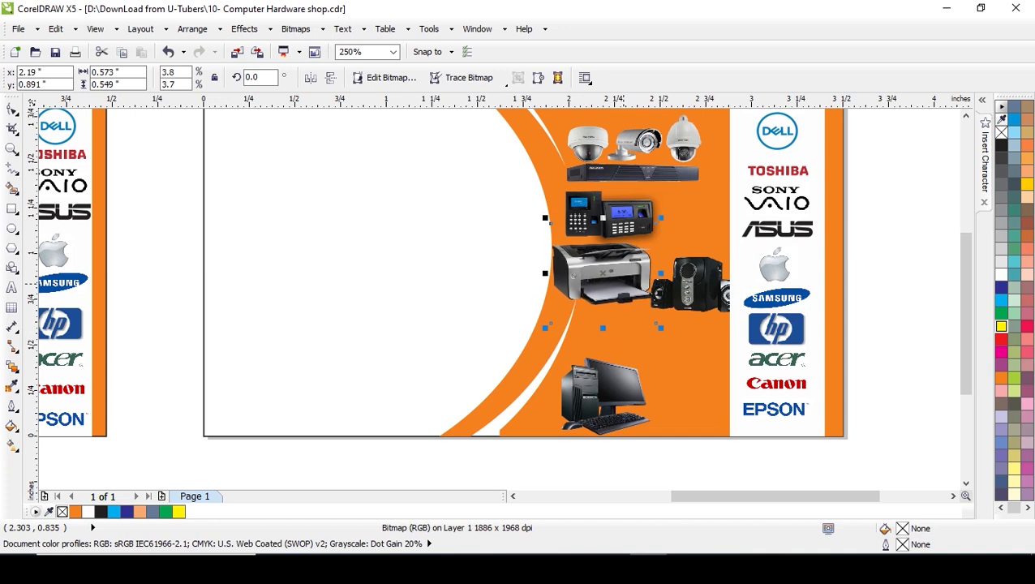
Shift the desktop computer image slightly left and place the black inkjet printer image beside it on the orange area.
{"action": "scroll", "coordinate": [876, 351], "scroll_direction": "down", "scroll_amount": 1}
{"action": "left_click", "coordinate": [690, 477]}
{"action": "left_click_drag", "start_coordinate": [690, 476], "coordinate": [765, 426]}
{"action": "mouse_move", "coordinate": [738, 373]}
{"action": "left_mouse_down"}
{"action": "mouse_move", "coordinate": [738, 351]}
{"action": "mouse_move", "coordinate": [724, 372]}
{"action": "left_mouse_up"}
{"action": "left_click", "coordinate": [876, 413]}
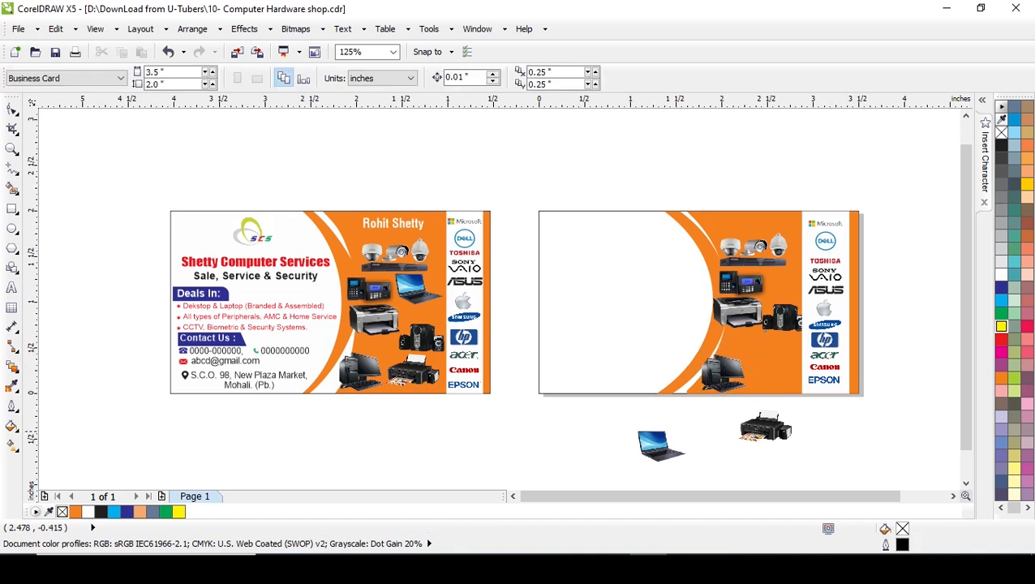
{"action": "left_click_drag", "start_coordinate": [764, 434], "coordinate": [770, 379]}
{"action": "left_click", "coordinate": [838, 451]}
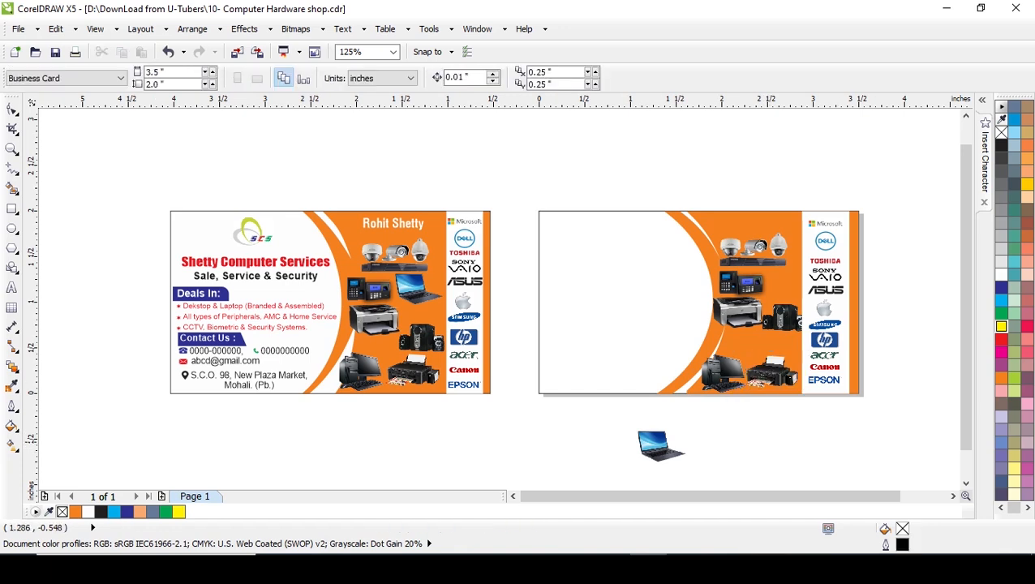
Place the laptop image below the laser printer and nudge the inkjet printer slightly down and right.
{"action": "left_click_drag", "start_coordinate": [651, 442], "coordinate": [732, 337]}
{"action": "left_click", "coordinate": [801, 461]}
{"action": "scroll", "coordinate": [768, 368], "scroll_direction": "up", "scroll_amount": 1}
{"action": "left_click", "coordinate": [809, 371]}
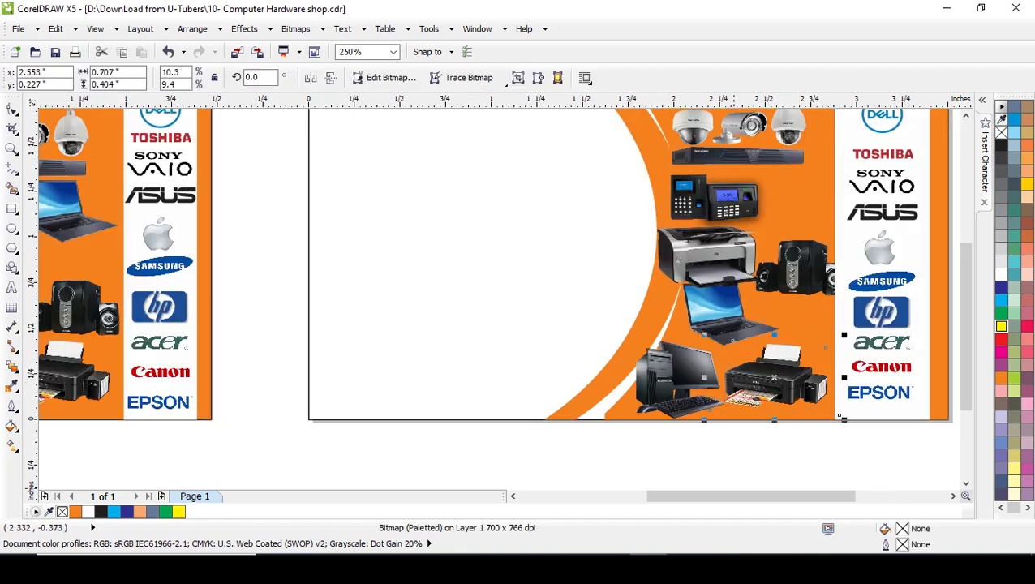
{"action": "key", "text": "Down"}
{"action": "key", "text": "Down"}
{"action": "key", "text": "Down"}
{"action": "key", "text": "Down"}
{"action": "key", "text": "Right"}
{"action": "key", "text": "Right"}
Nudge the desktop computer image slightly up from the card's lower edge.
{"action": "left_click", "coordinate": [685, 364]}
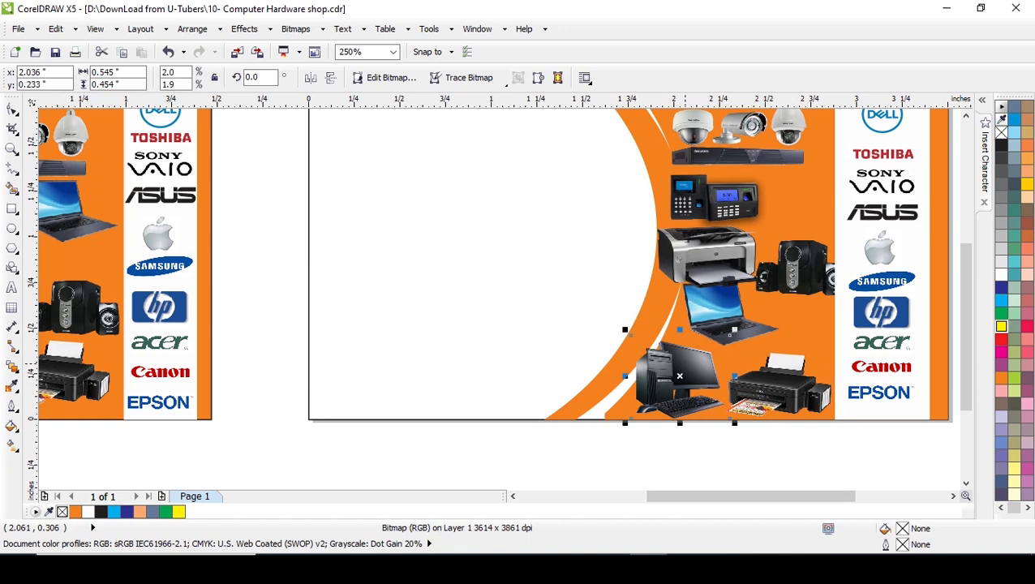
{"action": "key", "text": "Up"}
{"action": "key", "text": "Up"}
{"action": "key", "text": "Right"}
{"action": "key", "text": "Up"}
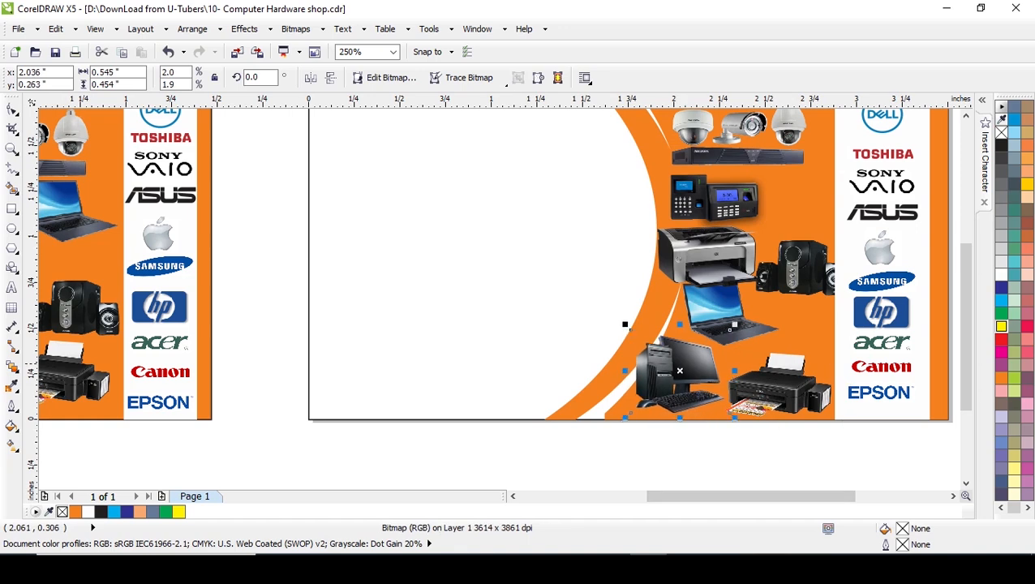
Nudge the laptop image down and right to centre it between the laser printer and the lower images.
{"action": "key", "text": "Down"}
{"action": "key", "text": "Down"}
{"action": "key", "text": "Down"}
{"action": "key", "text": "Right"}
{"action": "key", "text": "Right"}
{"action": "key", "text": "Right"}
{"action": "key", "text": "Down"}
{"action": "key", "text": "Down"}
{"action": "key", "text": "Right"}
{"action": "key", "text": "Right"}
{"action": "key", "text": "Right"}
{"action": "key", "text": "Right"}
{"action": "key", "text": "Right"}
{"action": "key", "text": "Right"}
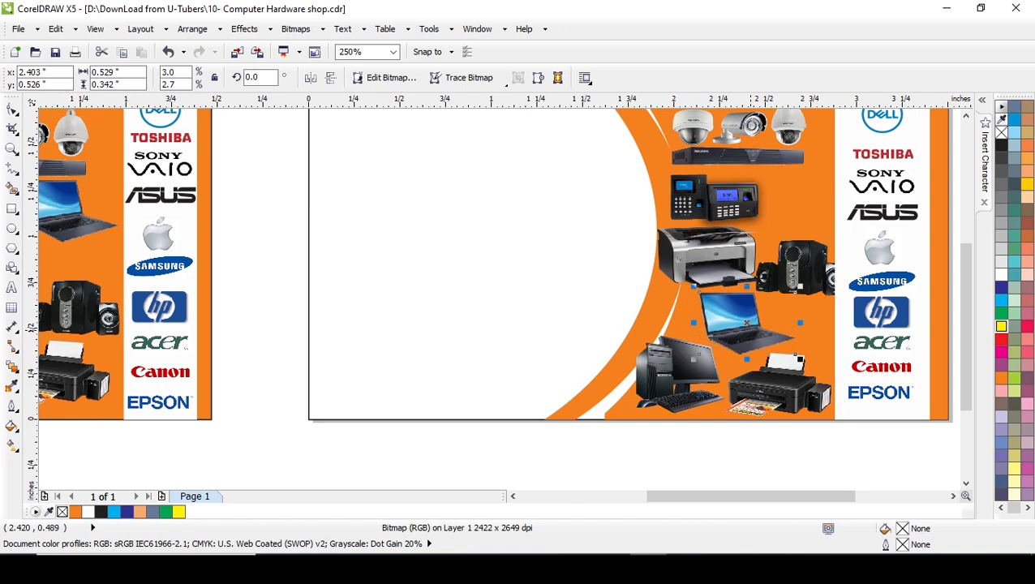
Nudge the speaker image up and slightly left so it sits beside the laser printer.
{"action": "left_click", "coordinate": [799, 256]}
{"action": "key", "text": "Up"}
{"action": "key", "text": "Up"}
{"action": "key", "text": "Up"}
{"action": "key", "text": "Up"}
{"action": "key", "text": "Up"}
{"action": "key", "text": "Up"}
{"action": "key", "text": "Up"}
{"action": "key", "text": "Up"}
{"action": "key", "text": "Up"}
{"action": "key", "text": "Up"}
{"action": "key", "text": "Up"}
{"action": "key", "text": "Up"}
{"action": "key", "text": "Up"}
{"action": "key", "text": "Up"}
{"action": "key", "text": "Left"}
{"action": "key", "text": "Left"}
{"action": "key", "text": "Left"}
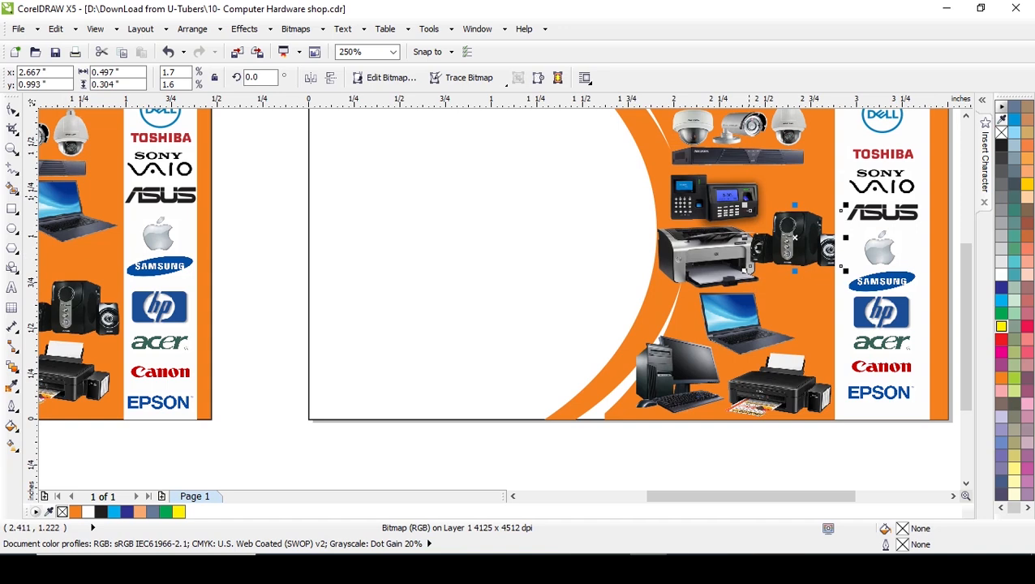
Nudge the biometric device image 0.04 inches left, toward the curved edge.
{"action": "left_click", "coordinate": [729, 199]}
{"action": "key", "text": "Left"}
{"action": "key", "text": "Left"}
{"action": "key", "text": "Left"}
{"action": "key", "text": "Left"}
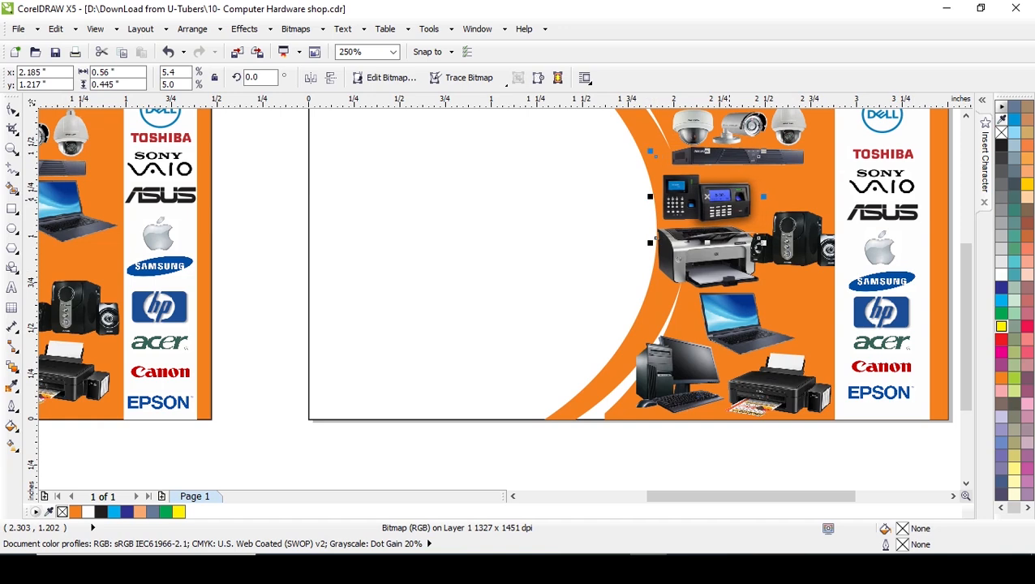
Fine-tune the speaker image's position slightly up and left to balance the spacing around it.
{"action": "left_click", "coordinate": [803, 238]}
{"action": "key", "text": "Up"}
{"action": "key", "text": "Up"}
{"action": "key", "text": "Up"}
{"action": "key", "text": "Up"}
{"action": "key", "text": "Up"}
{"action": "key", "text": "Up"}
{"action": "key", "text": "Up"}
{"action": "key", "text": "Up"}
{"action": "key", "text": "Up"}
{"action": "key", "text": "Up"}
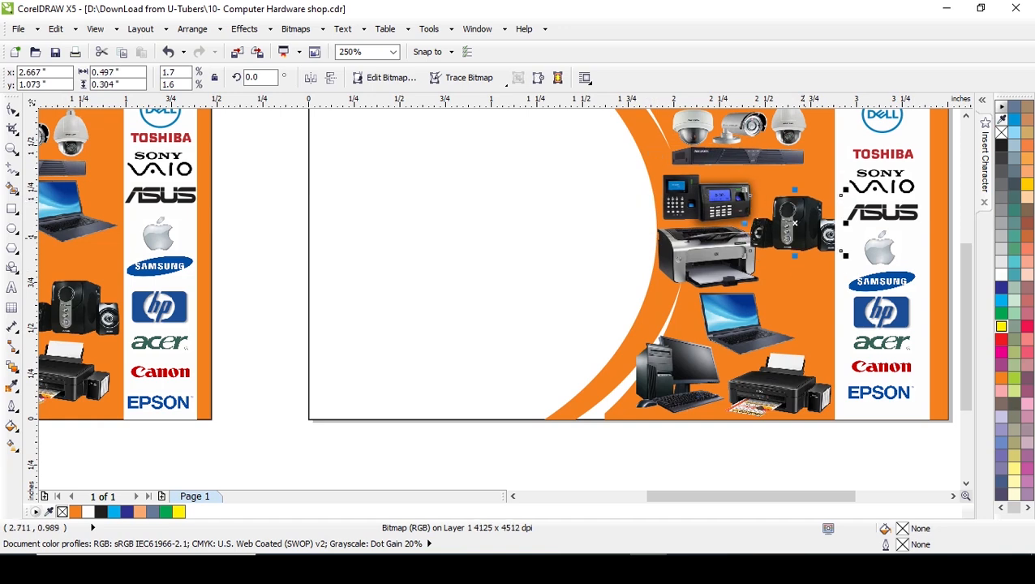
{"action": "key", "text": "Down"}
{"action": "key", "text": "Down"}
{"action": "key", "text": "Down"}
{"action": "key", "text": "Down"}
{"action": "key", "text": "Down"}
{"action": "key", "text": "Down"}
{"action": "key", "text": "Down"}
{"action": "key", "text": "Left"}
{"action": "key", "text": "F4"}
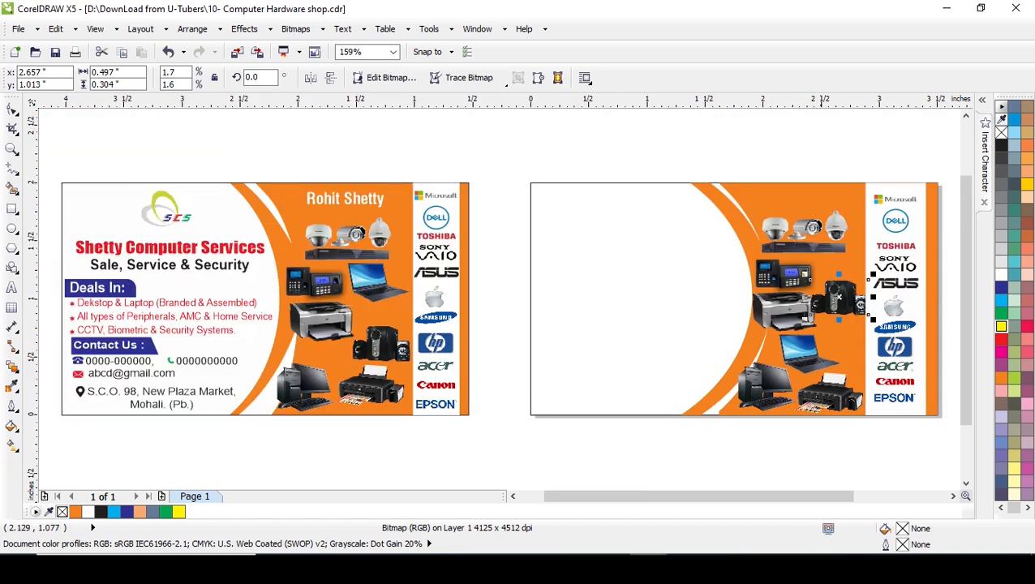
{"action": "key", "text": "Escape"}
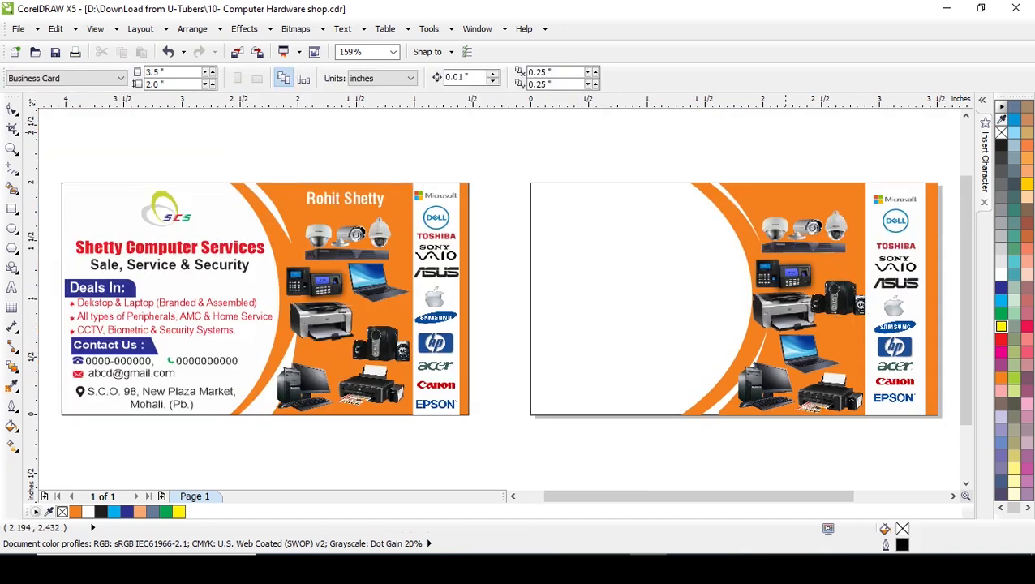
Copy the SCS logo and the person's name text from the sample card to the matching places on the new card.
{"action": "left_click_drag", "start_coordinate": [97, 142], "coordinate": [616, 209]}
{"action": "key", "text": "Escape"}
{"action": "left_click", "coordinate": [346, 199]}
{"action": "left_click_drag", "start_coordinate": [346, 199], "coordinate": [791, 197]}
{"action": "left_click", "coordinate": [712, 140]}
Fill the copied name text on the orange area with yellow.
{"action": "left_click", "coordinate": [785, 198]}
{"action": "left_click", "coordinate": [1001, 339]}
{"action": "left_click", "coordinate": [1001, 326]}
{"action": "key", "text": "Escape"}
Copy the company name heading and the "Sale, Service & Security" line from the sample card to below the new card's logo.
{"action": "left_click_drag", "start_coordinate": [178, 247], "coordinate": [638, 247]}
{"action": "right_click", "coordinate": [639, 247]}
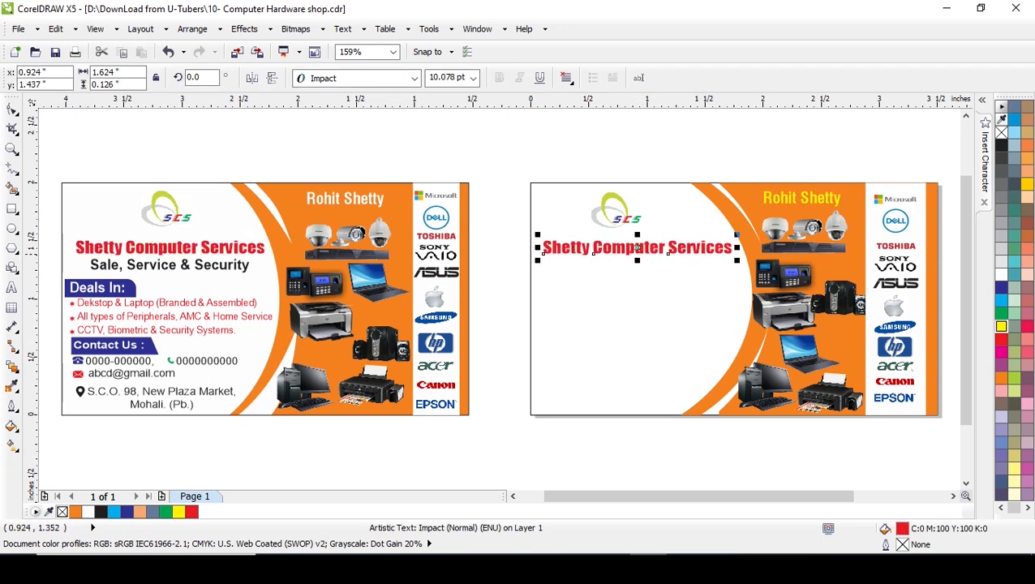
{"action": "left_click", "coordinate": [394, 150]}
{"action": "left_click", "coordinate": [191, 264]}
{"action": "left_click_drag", "start_coordinate": [170, 265], "coordinate": [658, 265]}
{"action": "right_click", "coordinate": [658, 265]}
{"action": "left_click", "coordinate": [741, 147]}
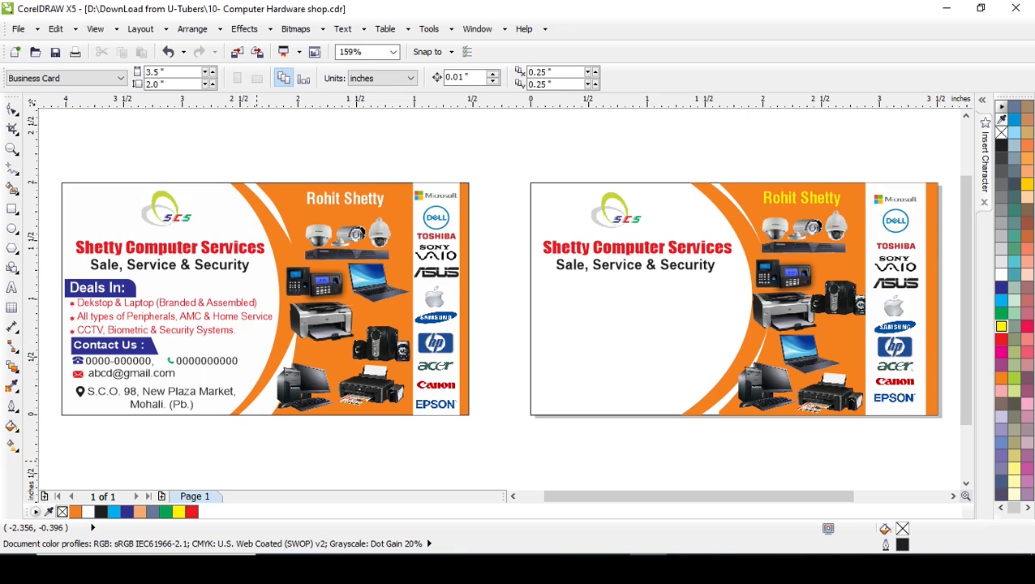
{"action": "left_click_drag", "start_coordinate": [29, 300], "coordinate": [145, 298]}
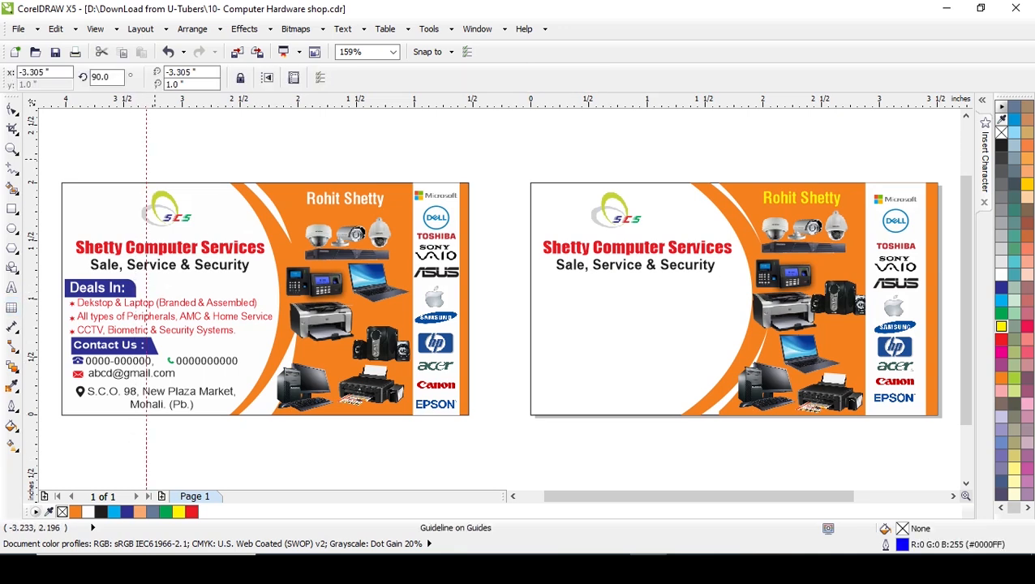
{"action": "left_click", "coordinate": [146, 155]}
{"action": "key", "text": "Delete"}
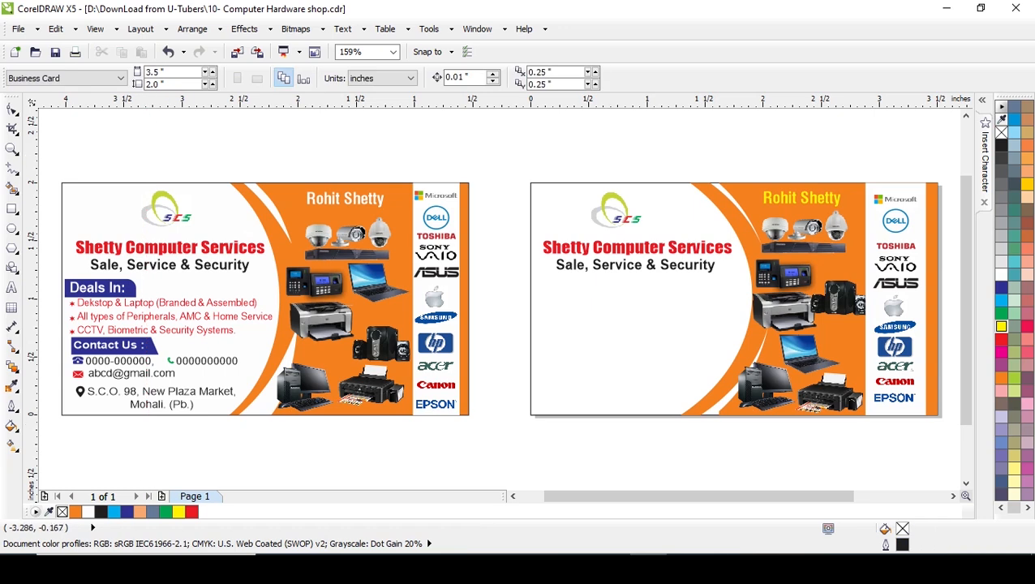
Copy the "Deals In:" banner with its three bulleted service lines from the sample card to the new card.
{"action": "left_click_drag", "start_coordinate": [55, 261], "coordinate": [257, 343]}
{"action": "left_click_drag", "start_coordinate": [69, 304], "coordinate": [587, 289]}
{"action": "right_click", "coordinate": [588, 289]}
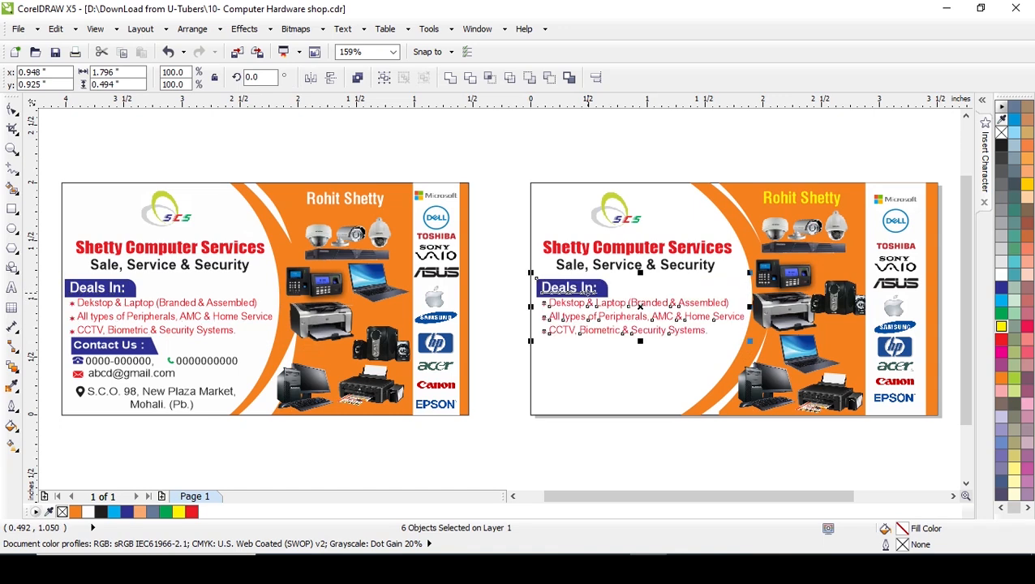
{"action": "key", "text": "Escape"}
Fill the new card's "Deals In:" banner with cyan and its three service lines with dark blue.
{"action": "scroll", "coordinate": [633, 295], "scroll_direction": "up", "scroll_amount": 2}
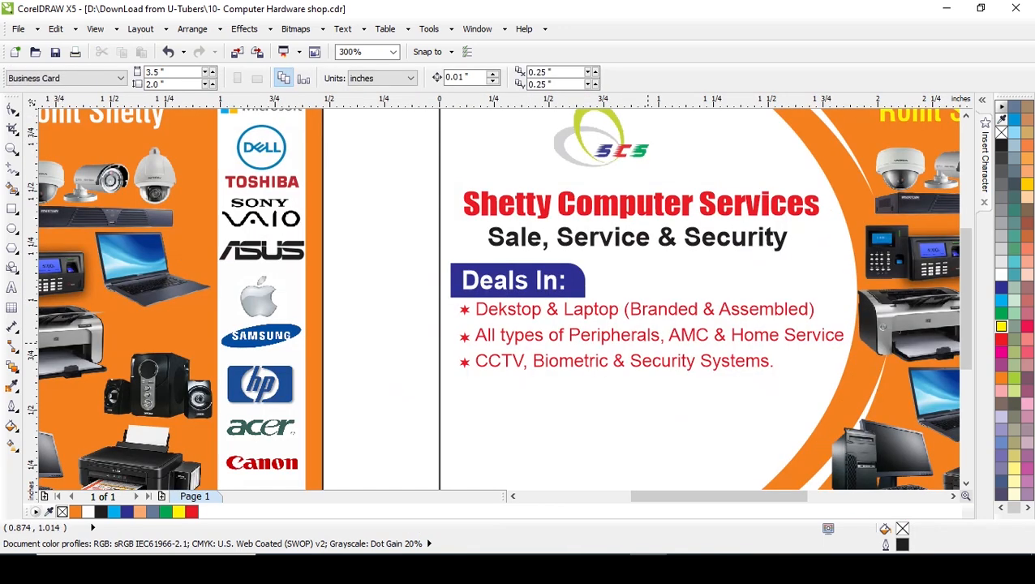
{"action": "left_click", "coordinate": [576, 280]}
{"action": "left_click", "coordinate": [1001, 327]}
{"action": "left_click", "coordinate": [1000, 300]}
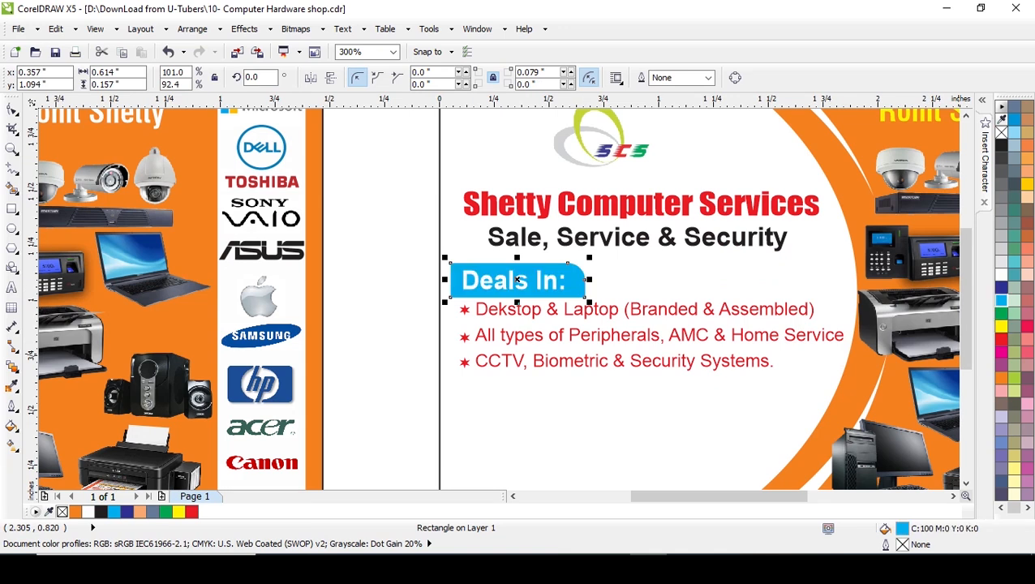
{"action": "left_click", "coordinate": [620, 335]}
{"action": "left_click", "coordinate": [1001, 287]}
Fill the new card's company name heading and the three star bullets with dark blue.
{"action": "left_click", "coordinate": [673, 205]}
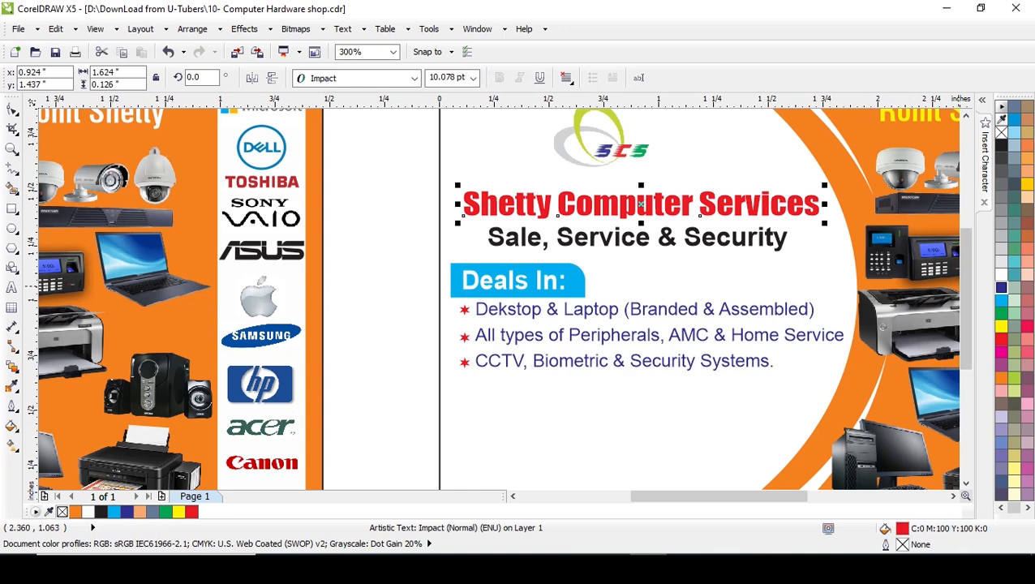
{"action": "left_click", "coordinate": [1000, 287]}
{"action": "left_click", "coordinate": [369, 298]}
{"action": "left_click_drag", "start_coordinate": [412, 288], "coordinate": [472, 379]}
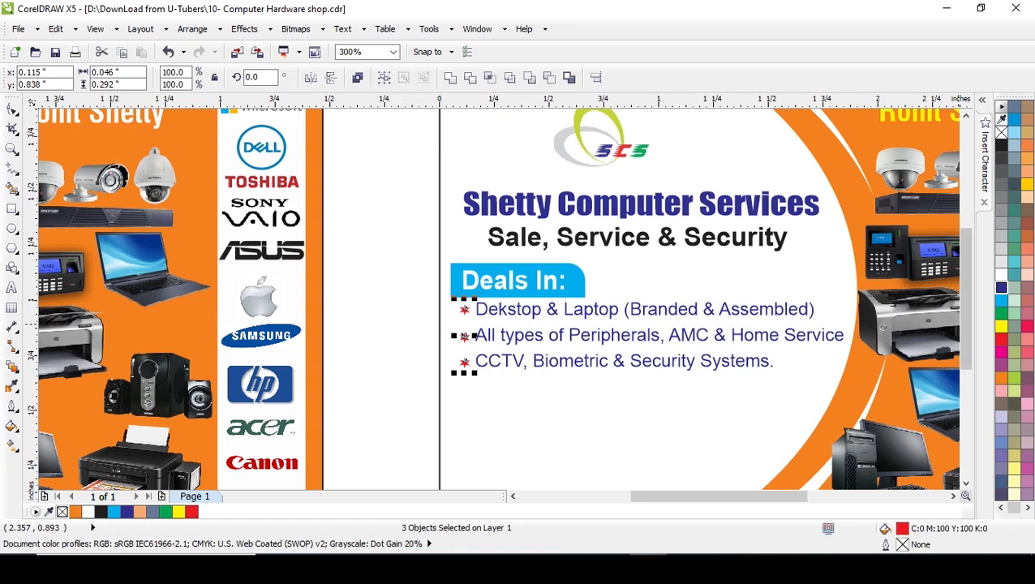
{"action": "left_click", "coordinate": [1001, 287]}
{"action": "left_click", "coordinate": [395, 318]}
{"action": "key", "text": "F4"}
{"action": "left_click", "coordinate": [600, 413]}
{"action": "left_click", "coordinate": [563, 447]}
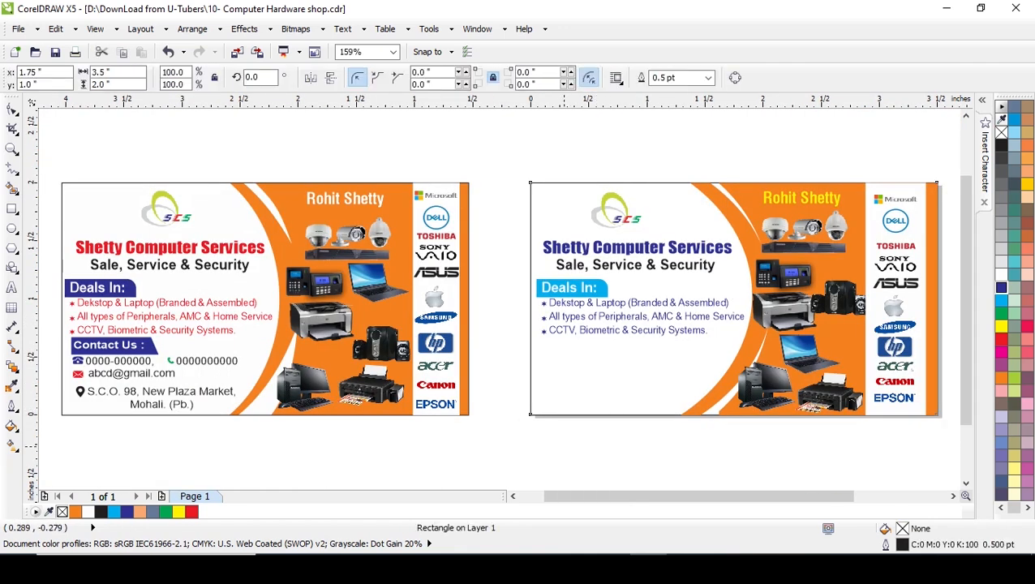
Copy the "Contact Us :" banner with its phone, e-mail and address lines from the sample card to below the new card's service lines.
{"action": "left_click_drag", "start_coordinate": [49, 329], "coordinate": [270, 420]}
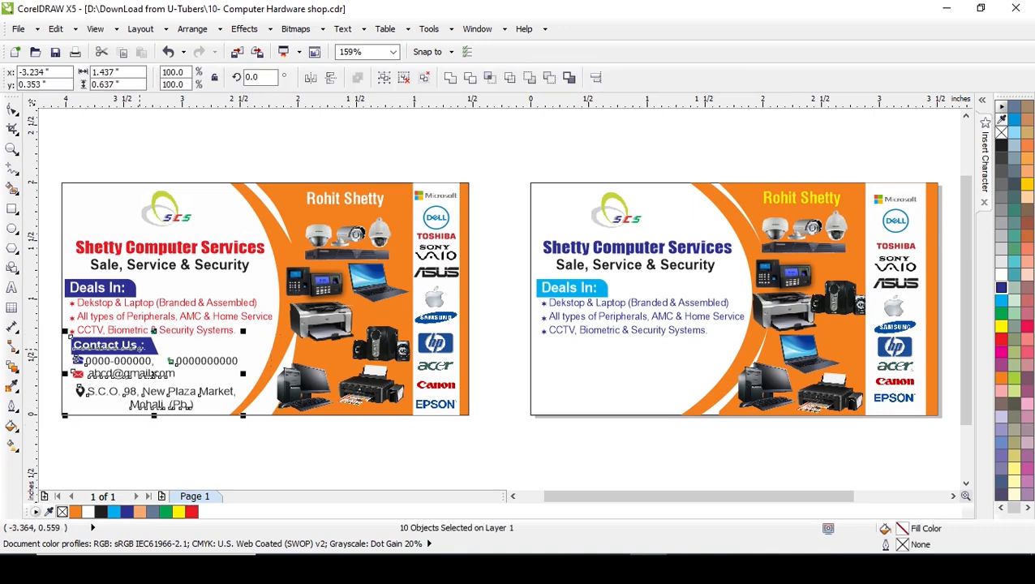
{"action": "left_click_drag", "start_coordinate": [140, 348], "coordinate": [609, 349]}
{"action": "key", "text": "Escape"}
Fill the new card's "Contact Us :" banner and the telephone icon below it with cyan.
{"action": "scroll", "coordinate": [592, 369], "scroll_direction": "up", "scroll_amount": 3}
{"action": "left_click", "coordinate": [495, 324]}
{"action": "left_click", "coordinate": [1001, 300]}
{"action": "key", "text": "Escape"}
{"action": "left_click", "coordinate": [499, 354]}
{"action": "left_click", "coordinate": [1001, 300]}
{"action": "key", "text": "Escape"}
Fill the new card's envelope, location pin and handset icons with cyan, and save the drawing.
{"action": "left_click", "coordinate": [499, 379]}
{"action": "left_click", "coordinate": [1001, 300]}
{"action": "key", "text": "Escape"}
{"action": "left_click", "coordinate": [503, 412]}
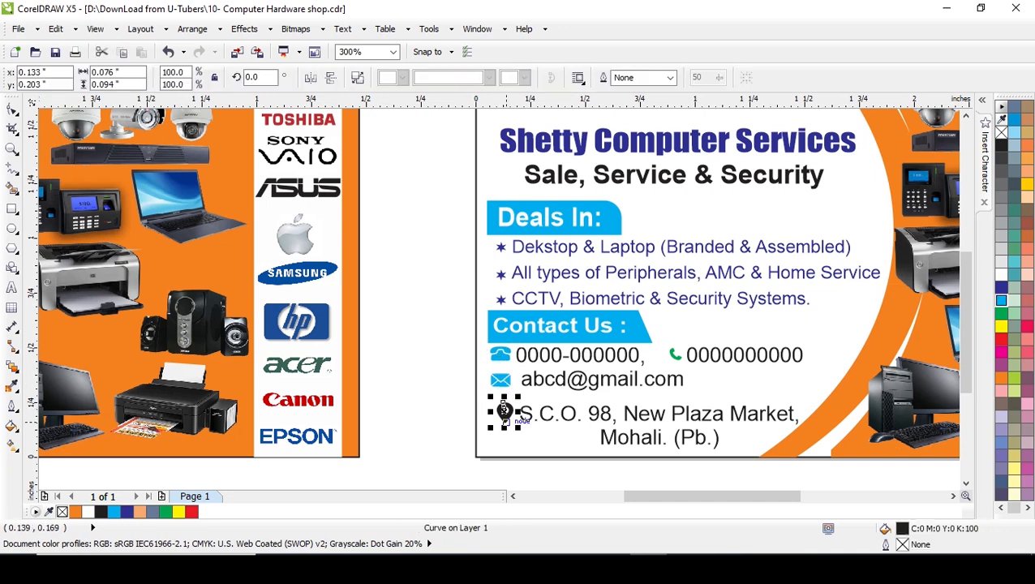
{"action": "left_click", "coordinate": [1002, 300]}
{"action": "key", "text": "Escape"}
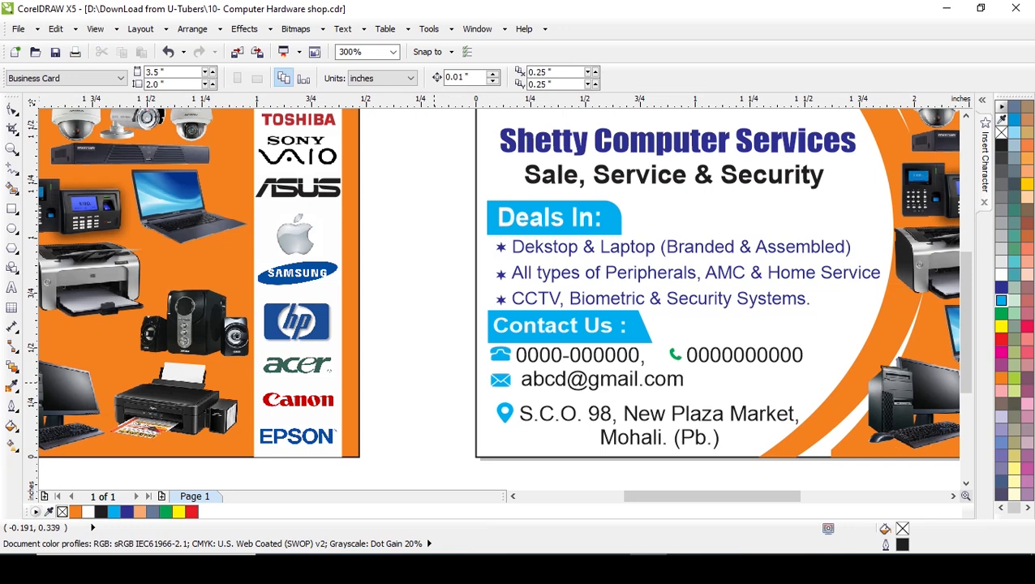
{"action": "left_click", "coordinate": [674, 354]}
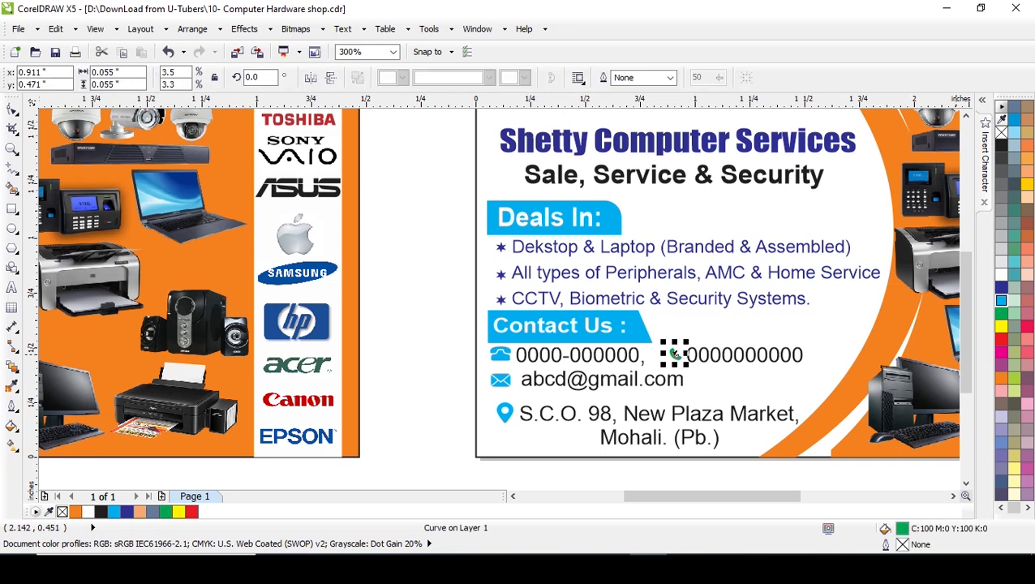
{"action": "left_click", "coordinate": [1002, 300]}
{"action": "left_click", "coordinate": [416, 357]}
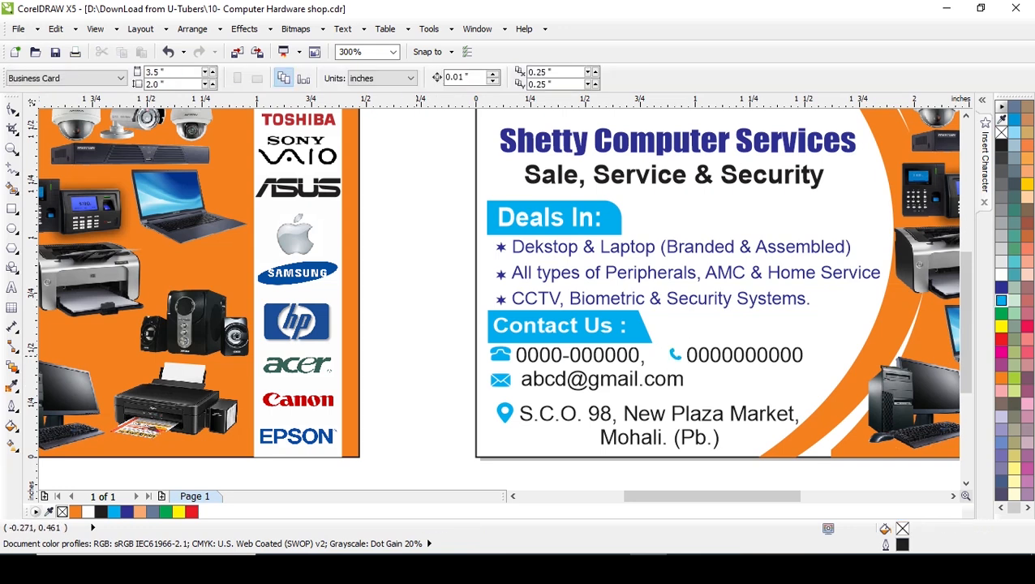
{"action": "key", "text": "F4"}
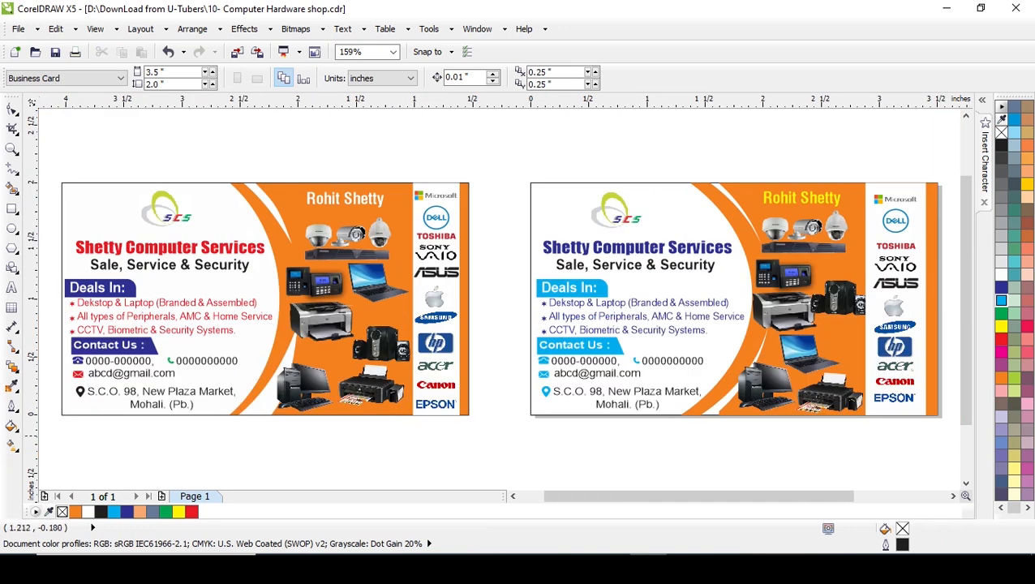
{"action": "key", "text": "ctrl+s"}
Fill the first address line on the new card with orange.
{"action": "left_click", "coordinate": [657, 391]}
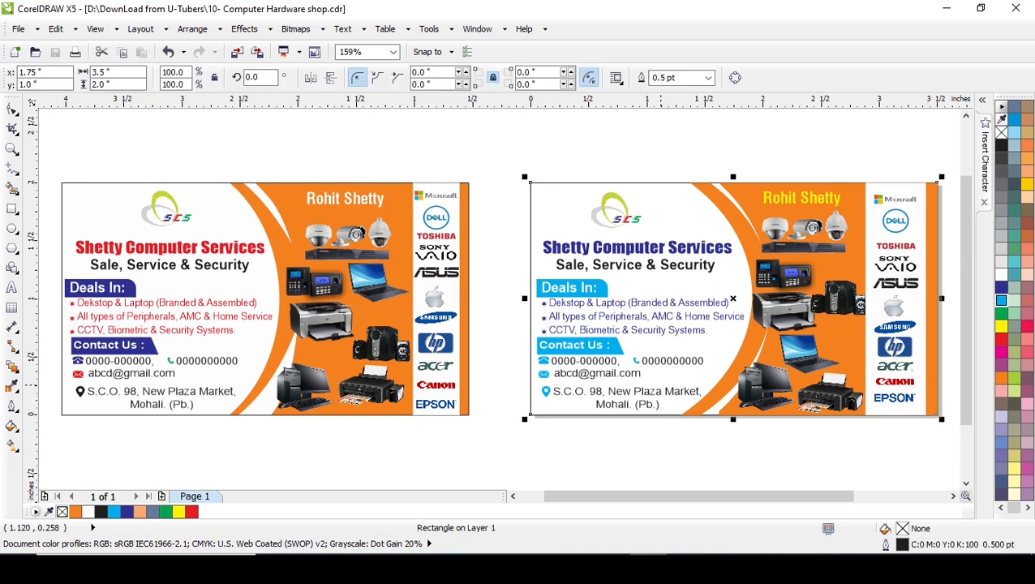
{"action": "left_click", "coordinate": [656, 391]}
{"action": "left_click", "coordinate": [1001, 378]}
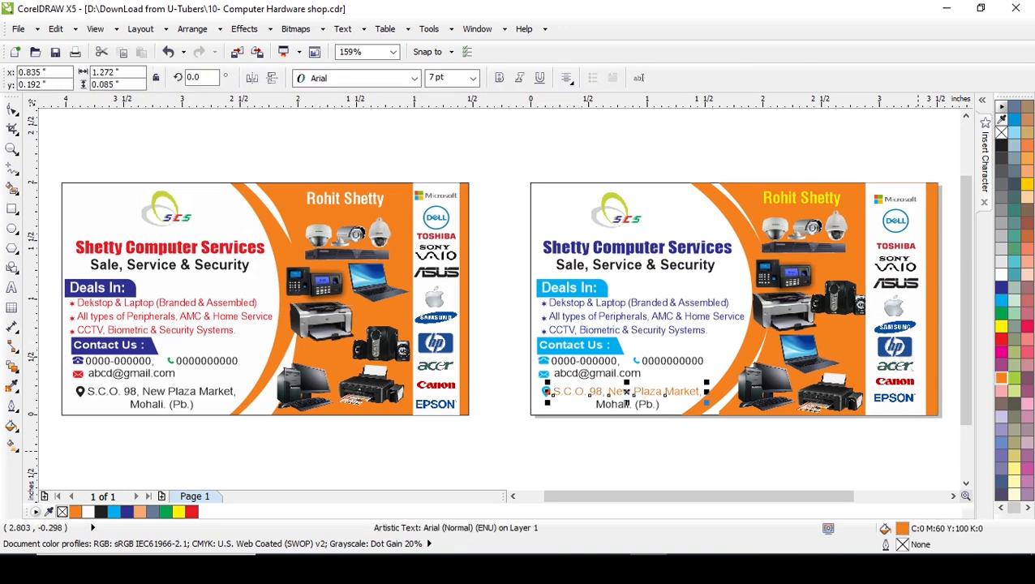
{"action": "left_click", "coordinate": [642, 403]}
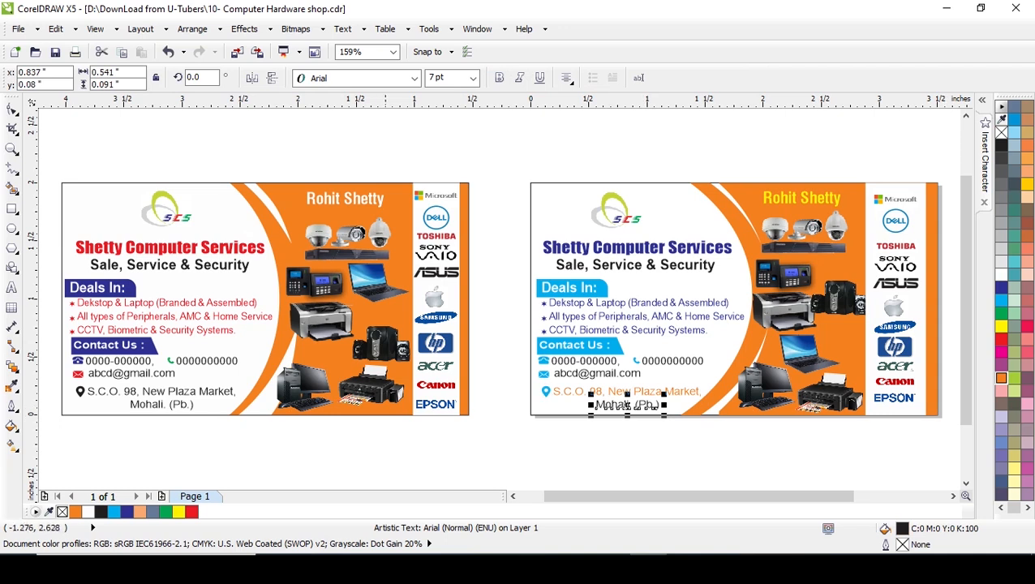
{"action": "left_click", "coordinate": [1001, 377]}
{"action": "left_click", "coordinate": [735, 453]}
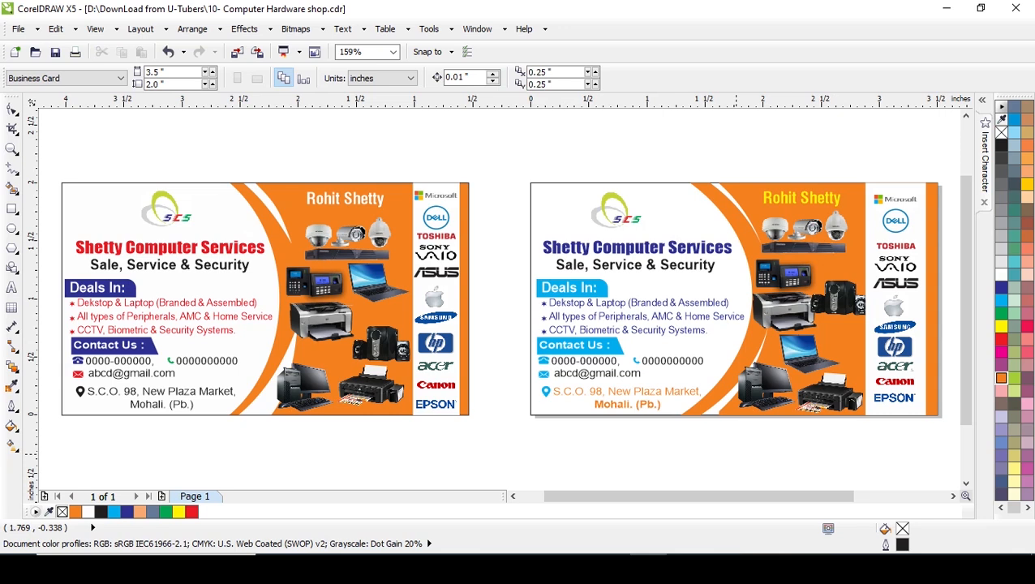
{"action": "key", "text": "ctrl+z"}
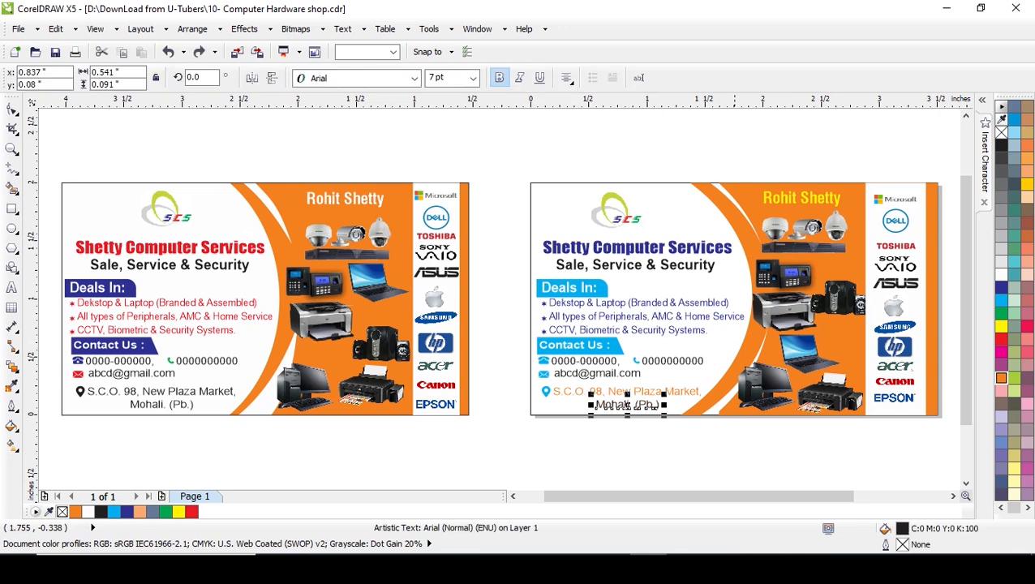
{"action": "key", "text": "Escape"}
Fill the second address line on the new card with orange.
{"action": "left_click", "coordinate": [686, 391]}
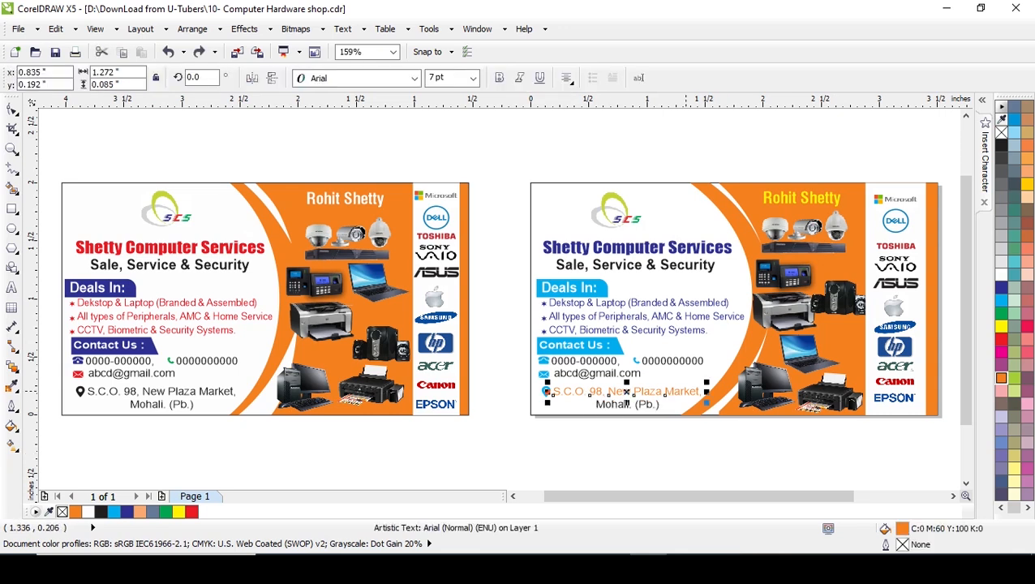
{"action": "left_click", "coordinate": [676, 463]}
{"action": "left_click", "coordinate": [626, 404]}
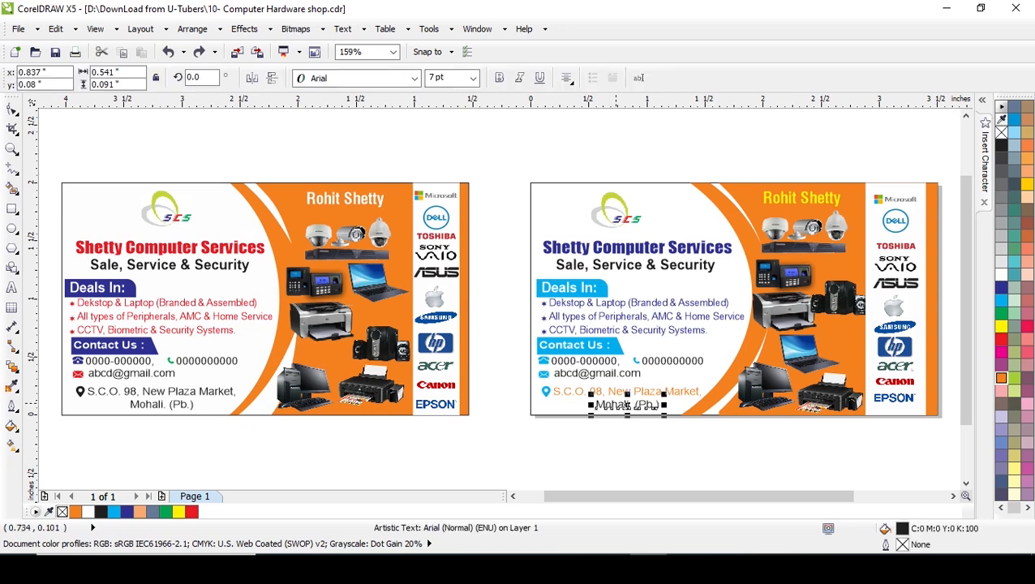
{"action": "left_click", "coordinate": [1000, 377]}
{"action": "left_click", "coordinate": [933, 442]}
Fill the new card's phone number and e-mail lines with orange, and preview both cards full screen.
{"action": "left_click", "coordinate": [677, 360]}
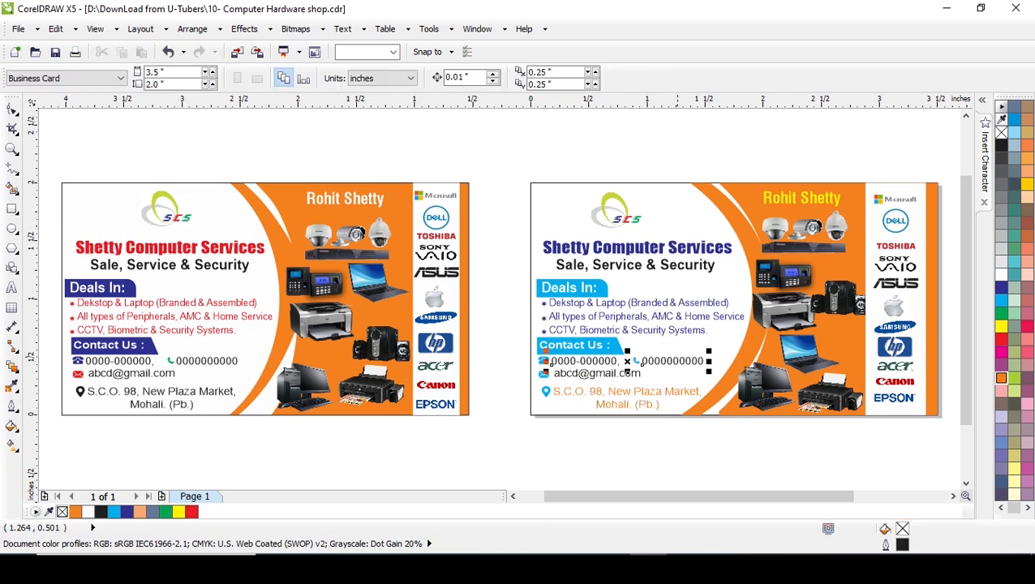
{"action": "left_click", "coordinate": [1001, 378]}
{"action": "left_click", "coordinate": [596, 373]}
{"action": "left_click", "coordinate": [1001, 378]}
{"action": "left_click", "coordinate": [805, 463]}
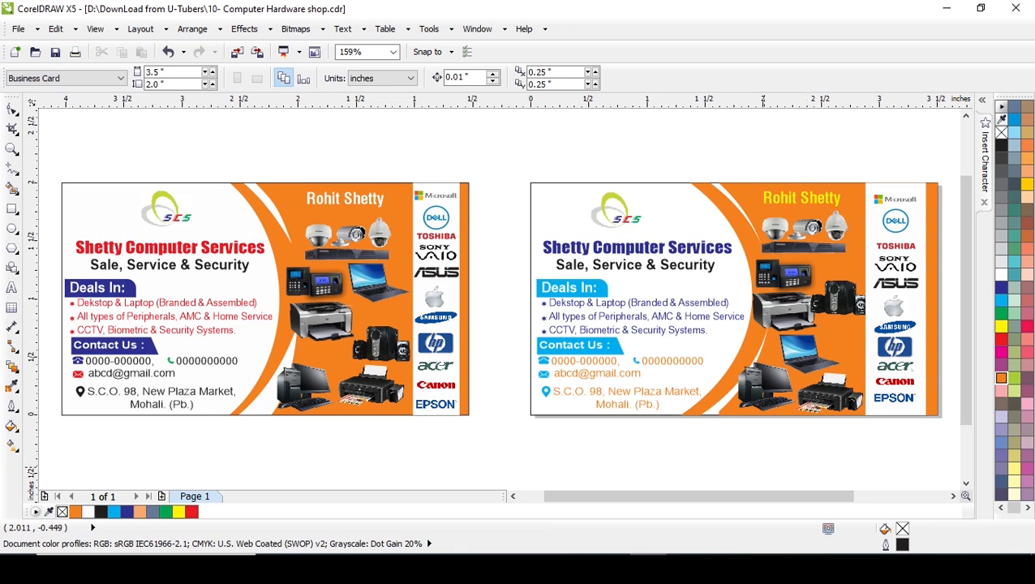
{"action": "key", "text": "F9"}
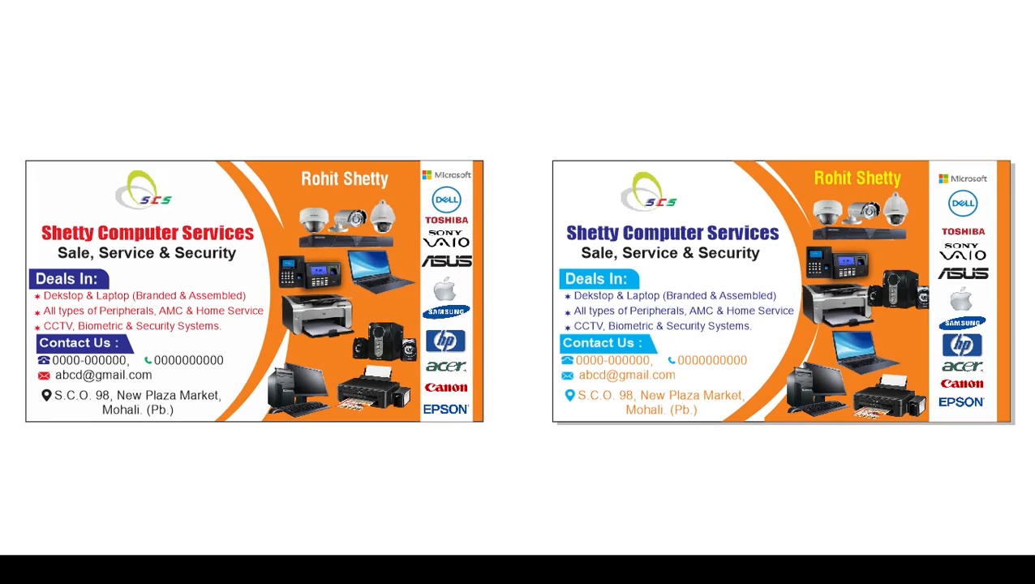